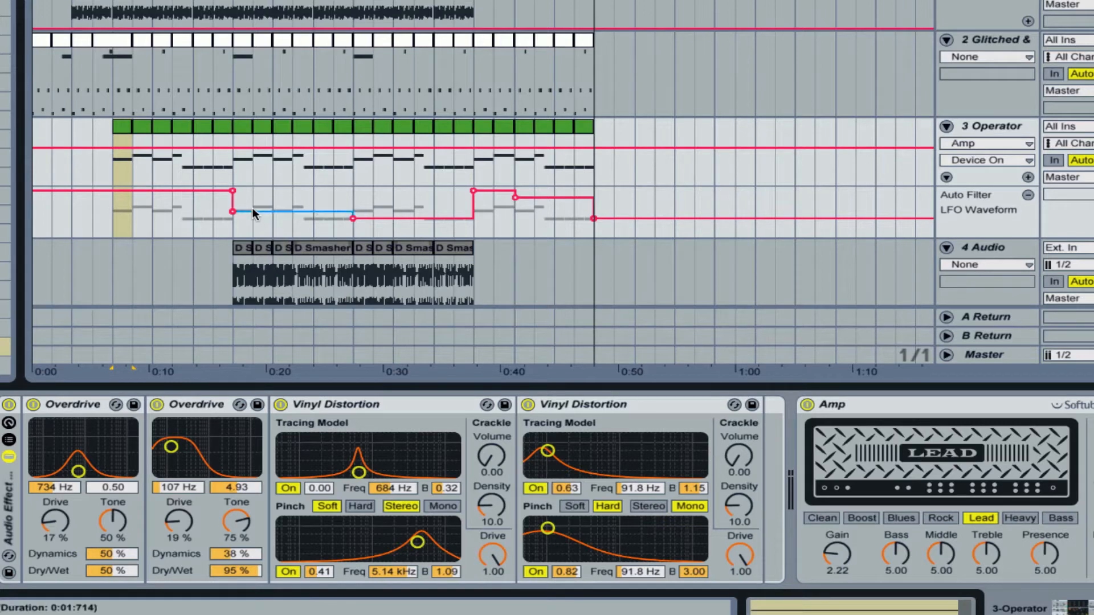
Play the arrangement from the start of the drum track and bring up the Operator track's device chain
click(38, 40)
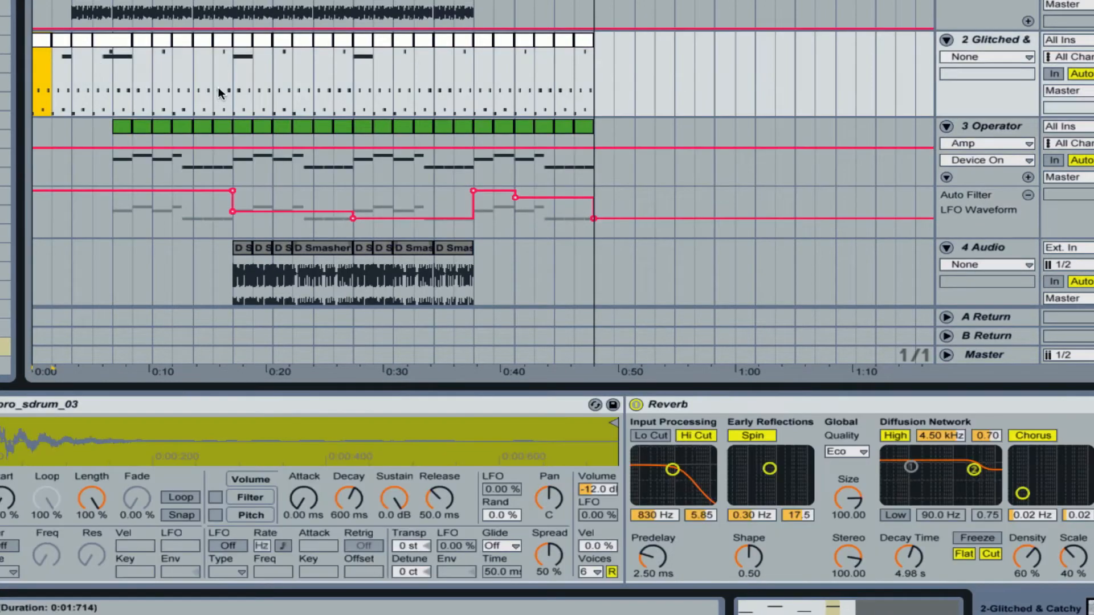
key(space)
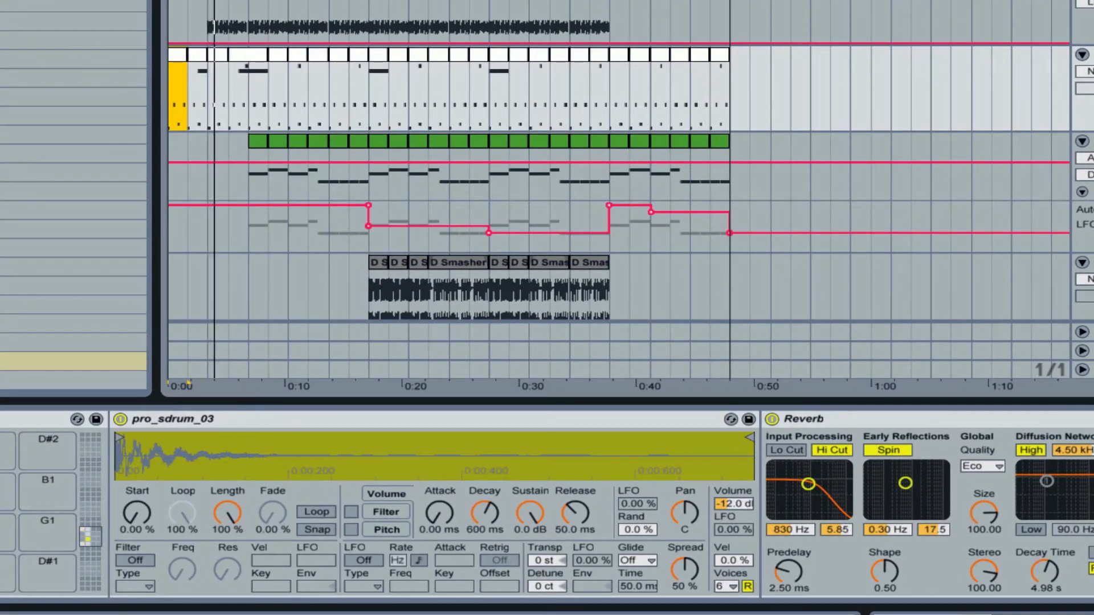
click(1091, 141)
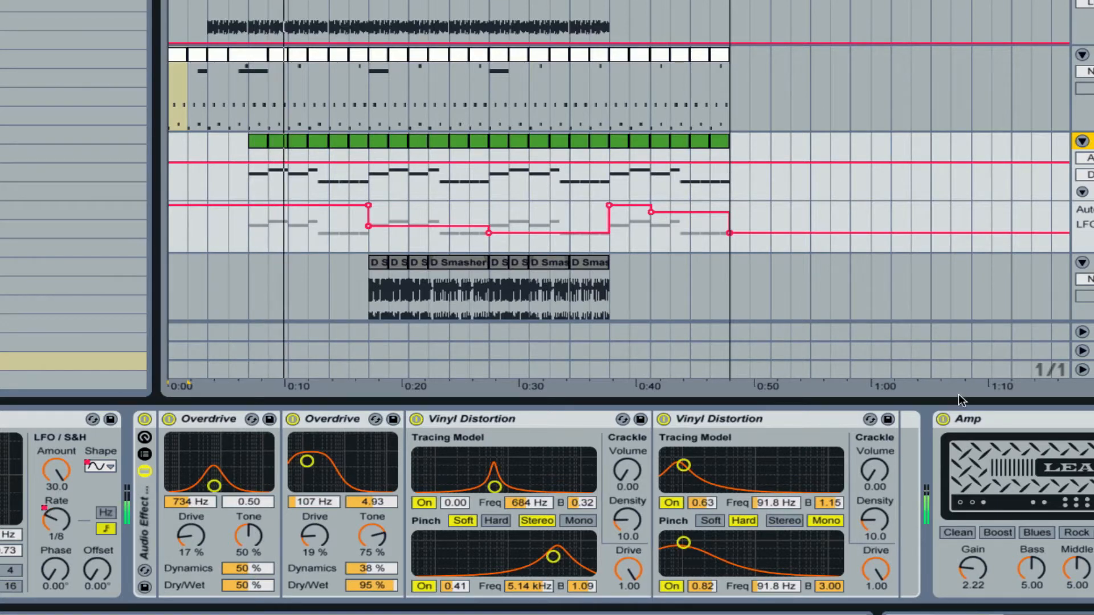
Compare the bass sound during playback by switching the Amp and the audio effect rack off and on in different combinations
click(943, 420)
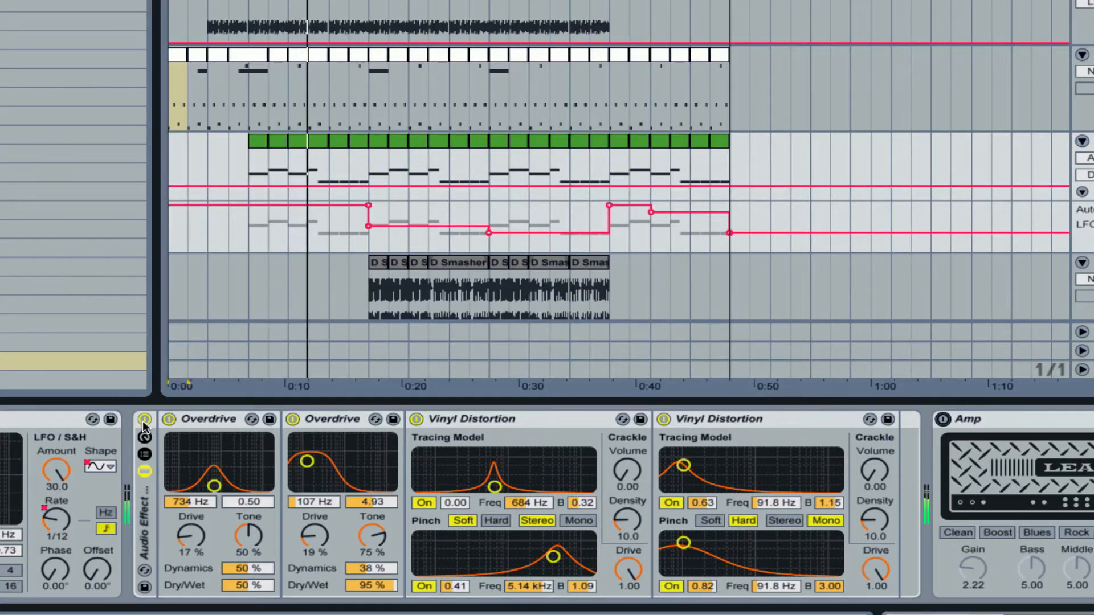
click(179, 422)
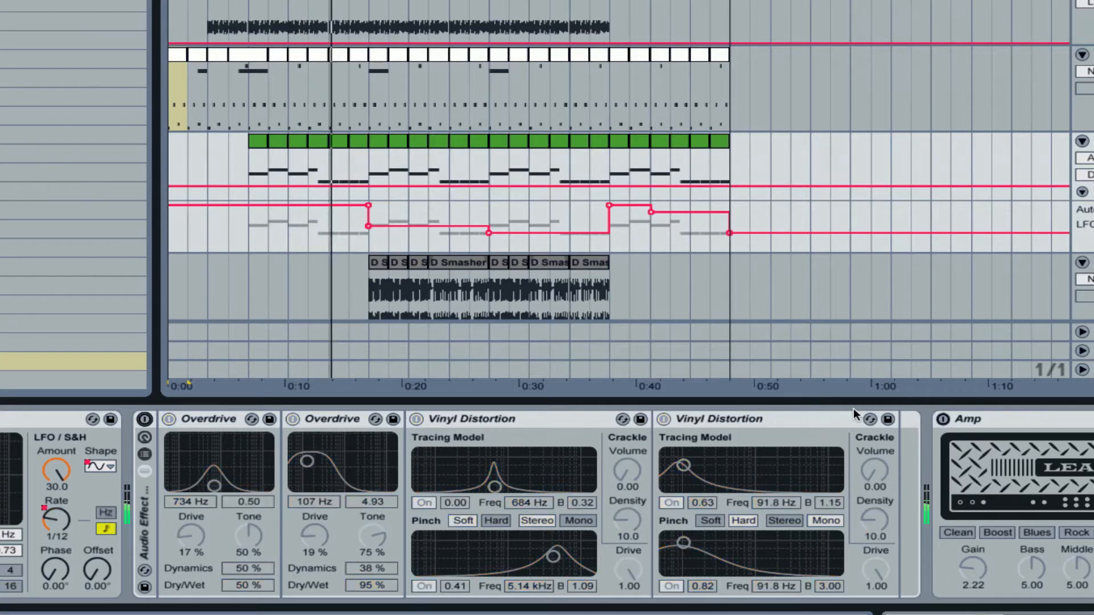
click(943, 419)
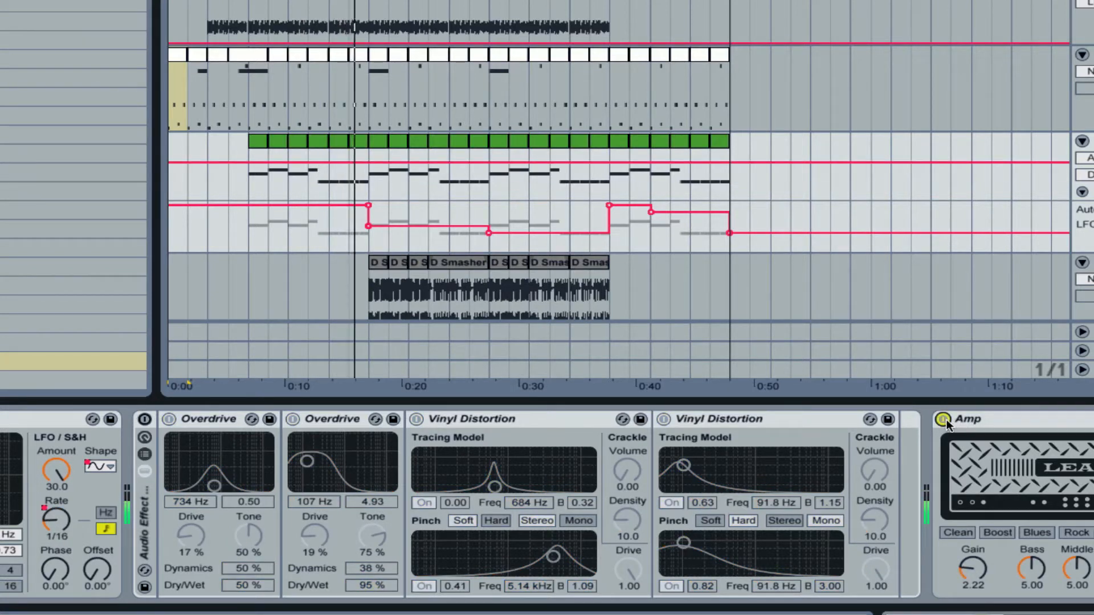
click(944, 419)
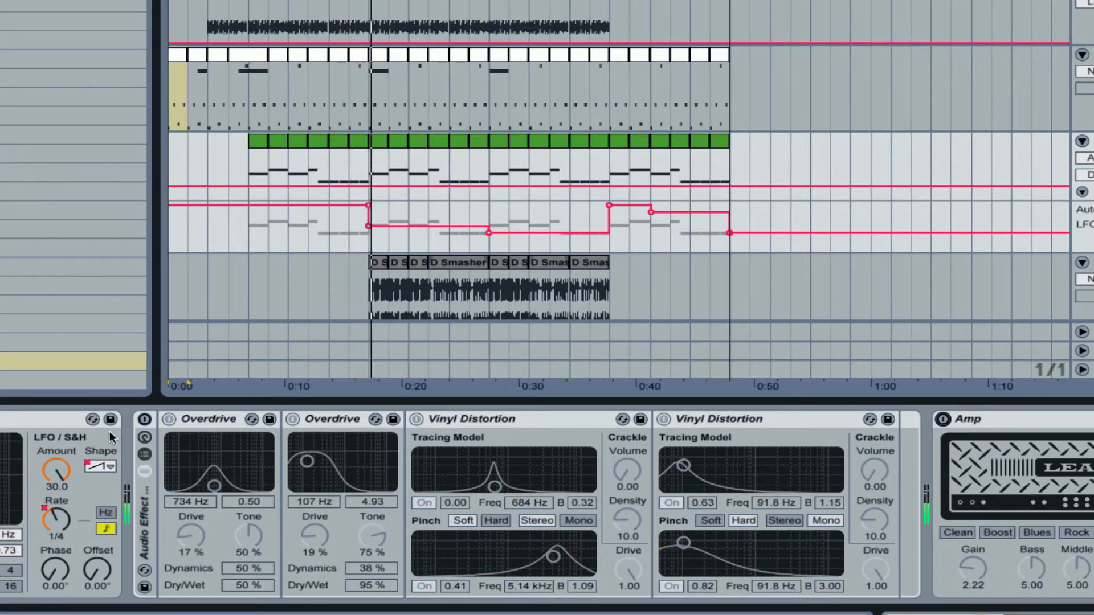
click(144, 419)
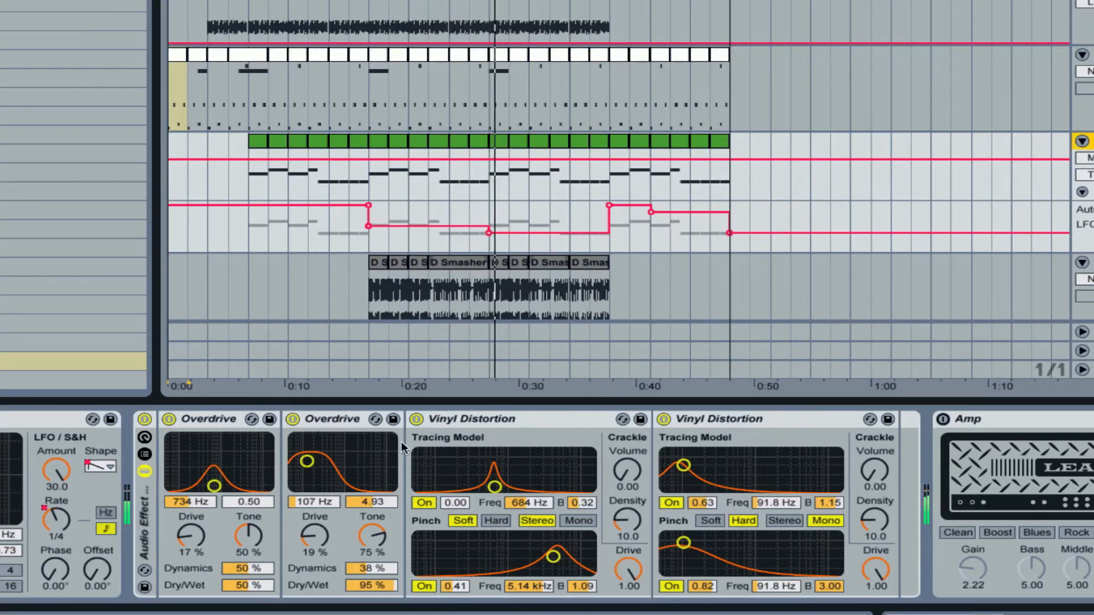
click(943, 420)
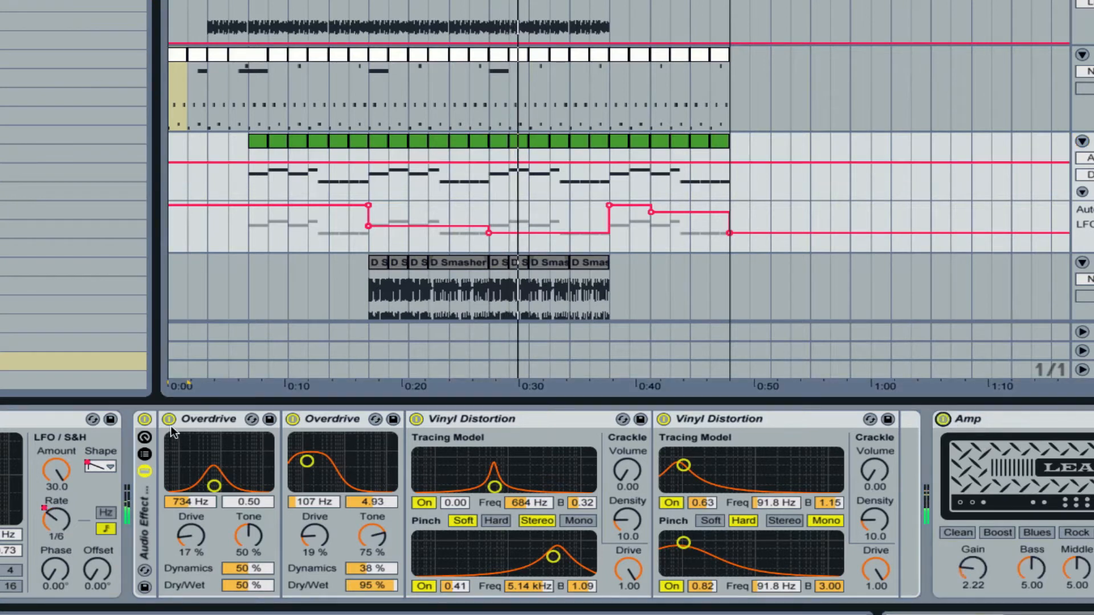
click(145, 420)
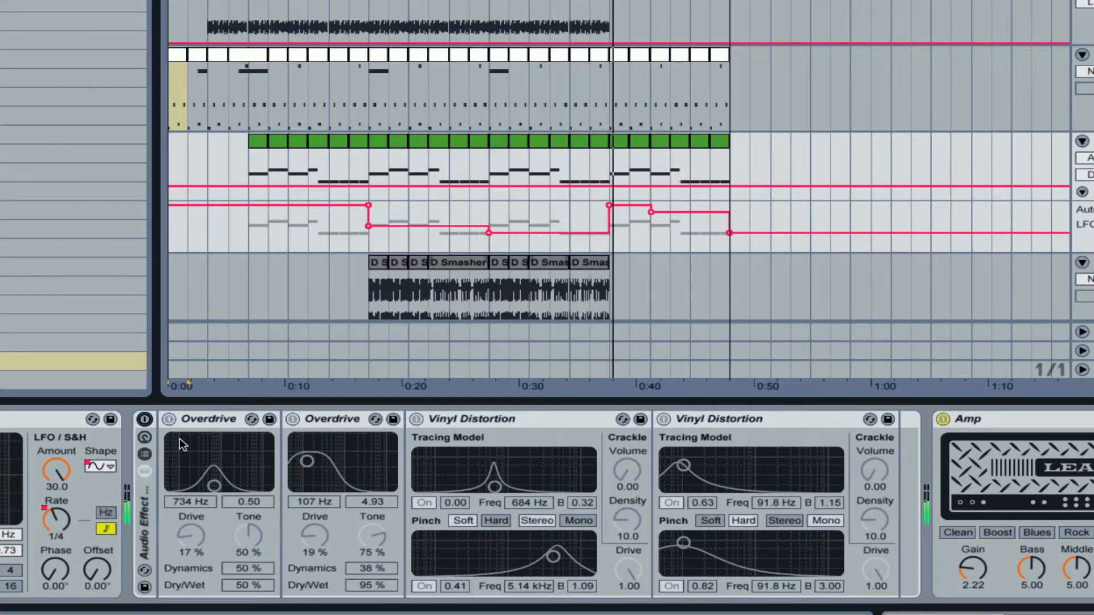
click(145, 421)
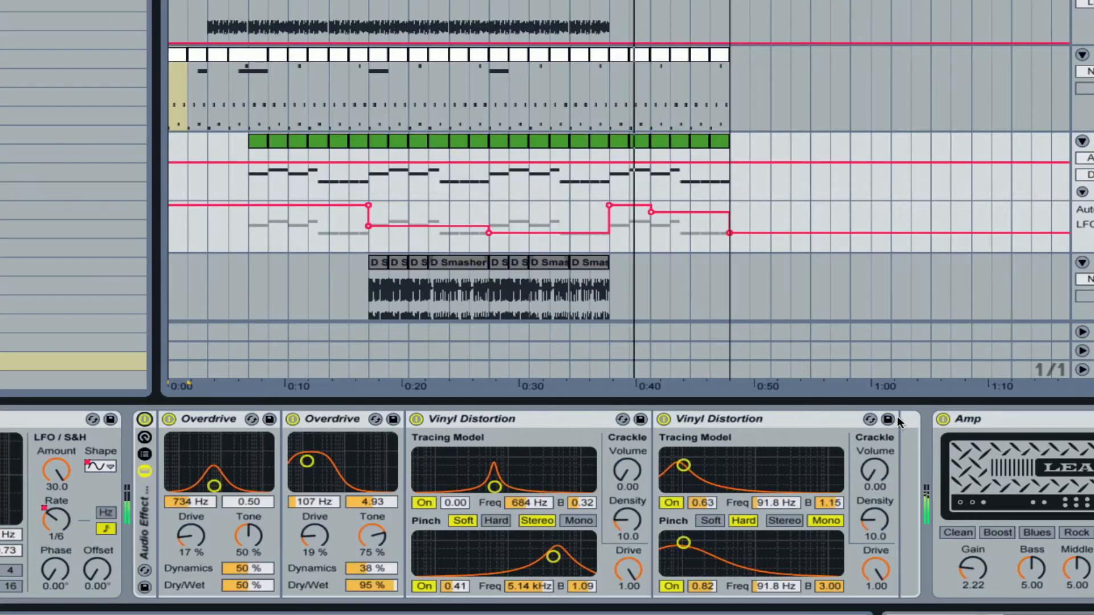
click(943, 419)
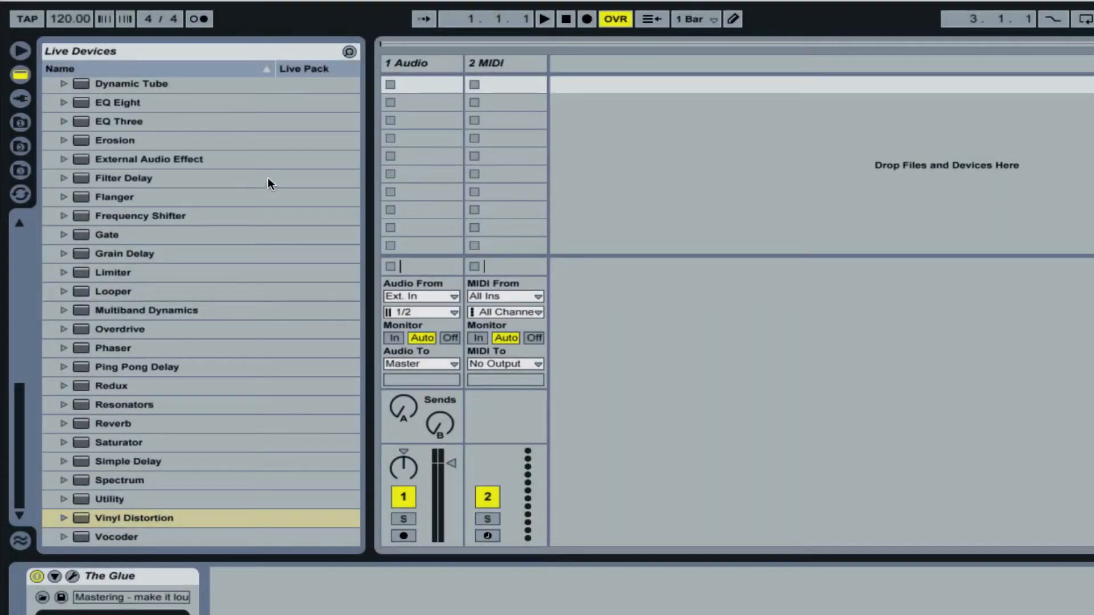
Load Operator onto the MIDI track of the new set and raise oscillator B's level to -6.0 dB
scroll(209, 201, up, 10)
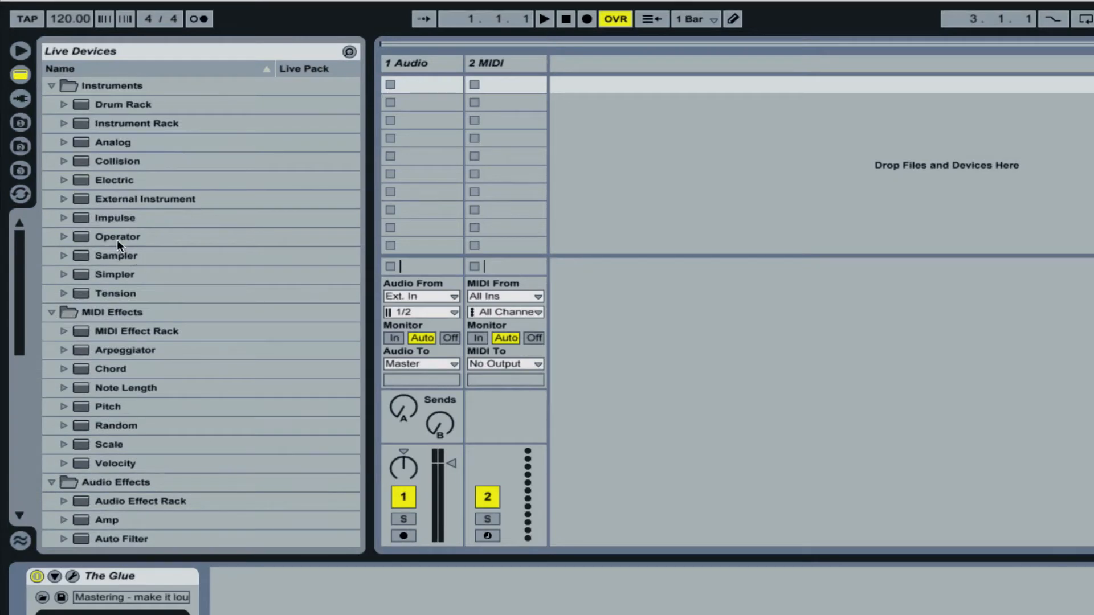
click(118, 238)
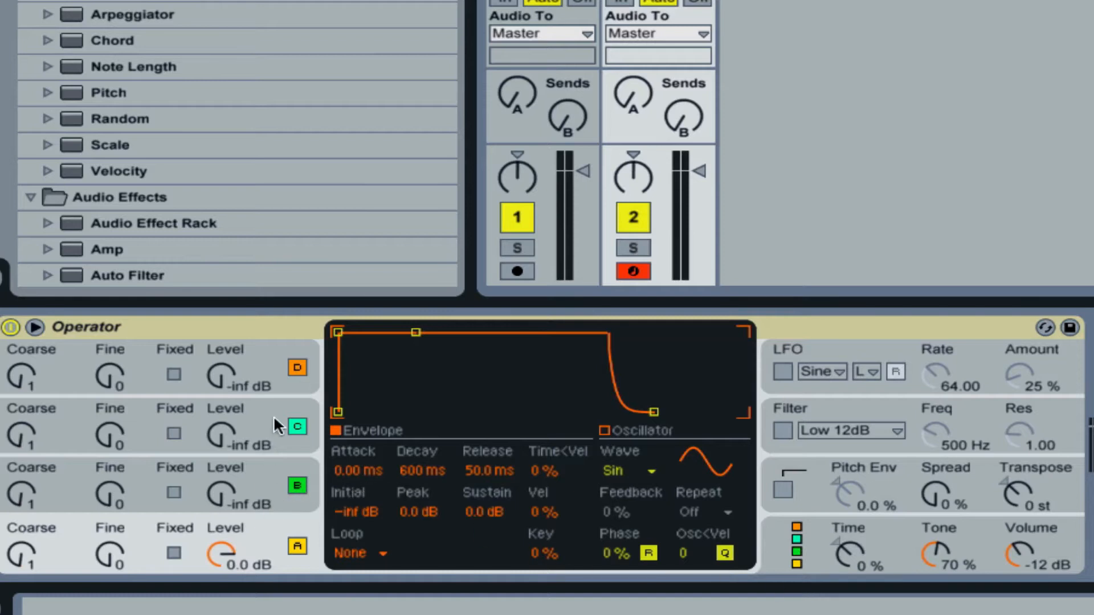
click(248, 469)
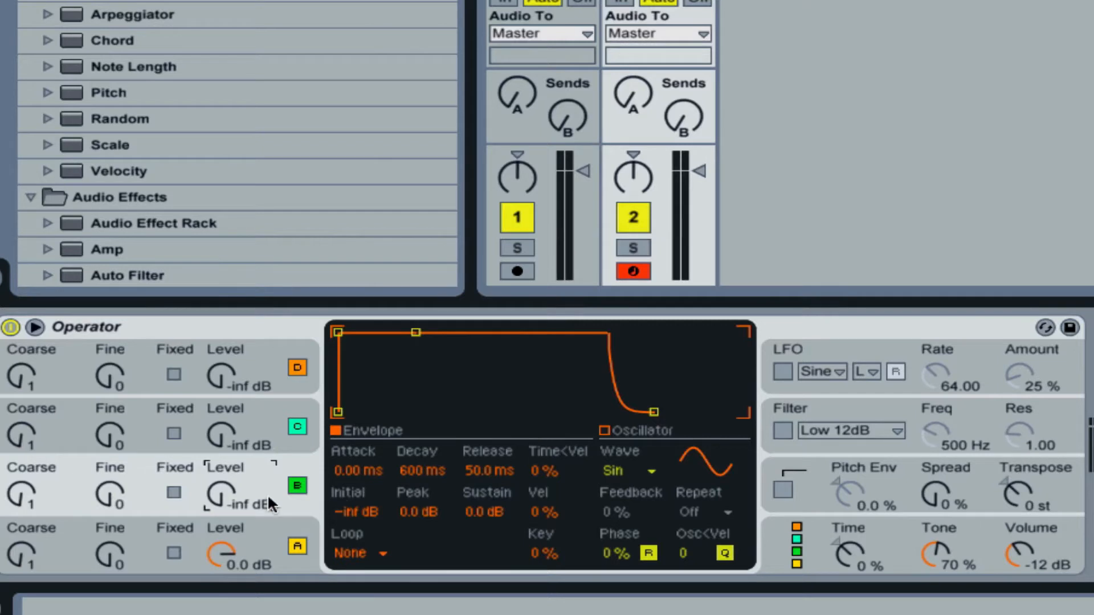
drag(221, 493, 220, 473)
Set oscillator A's Coarse tuning to 0.5 and its waveform to Saw 16
click(20, 556)
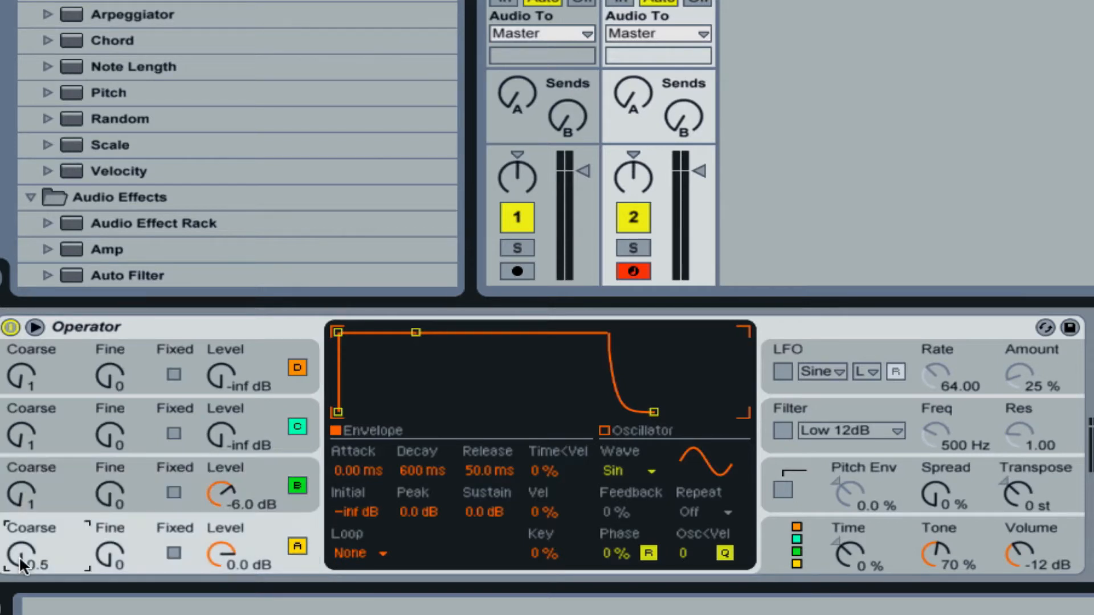
drag(18, 556, 18, 561)
click(254, 478)
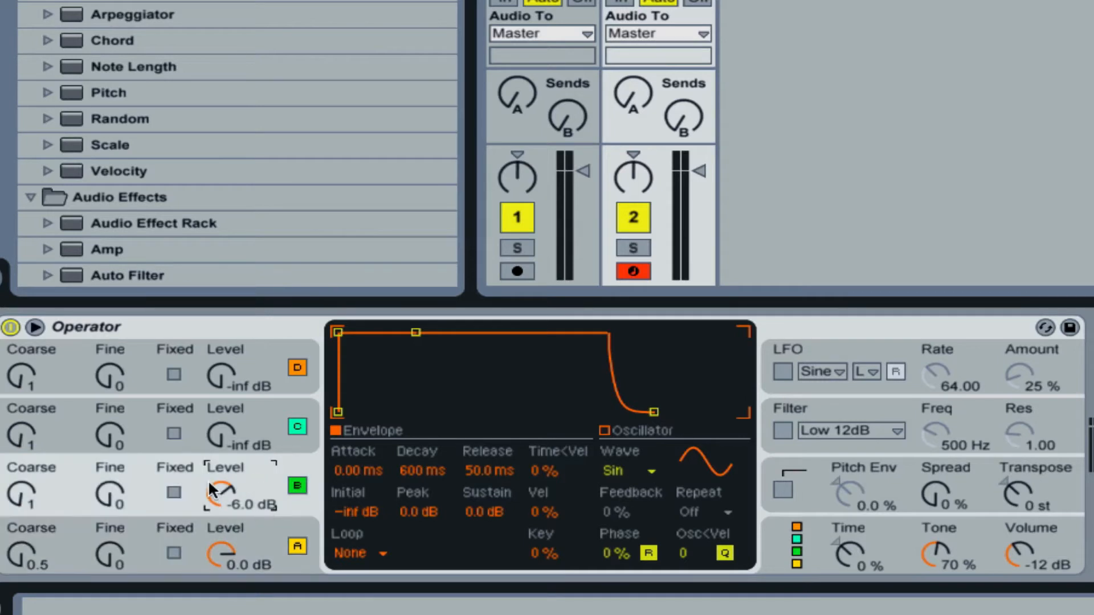
click(274, 524)
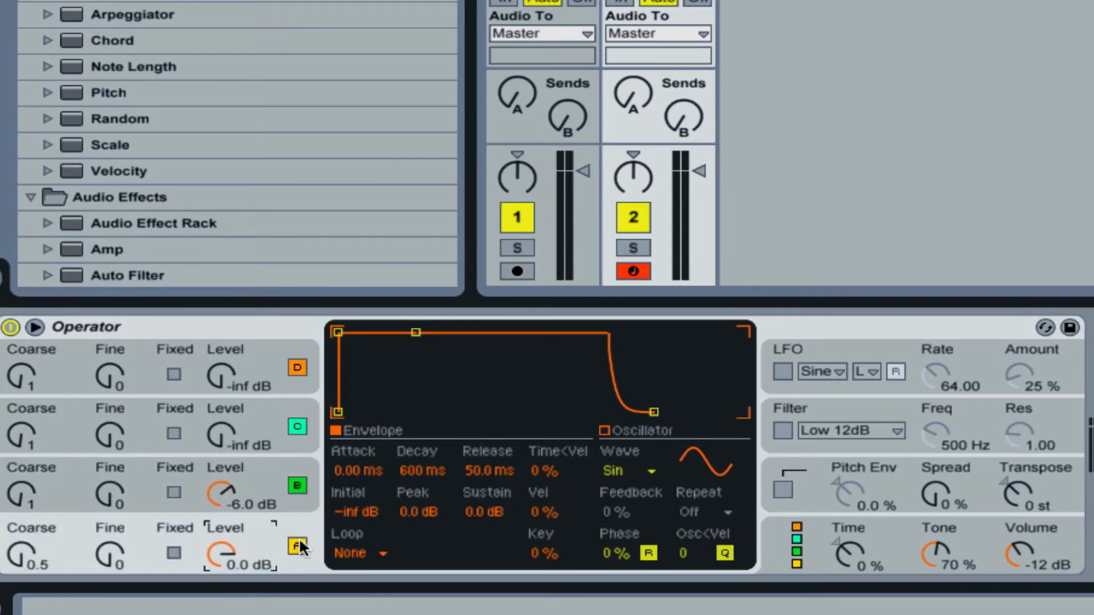
click(615, 471)
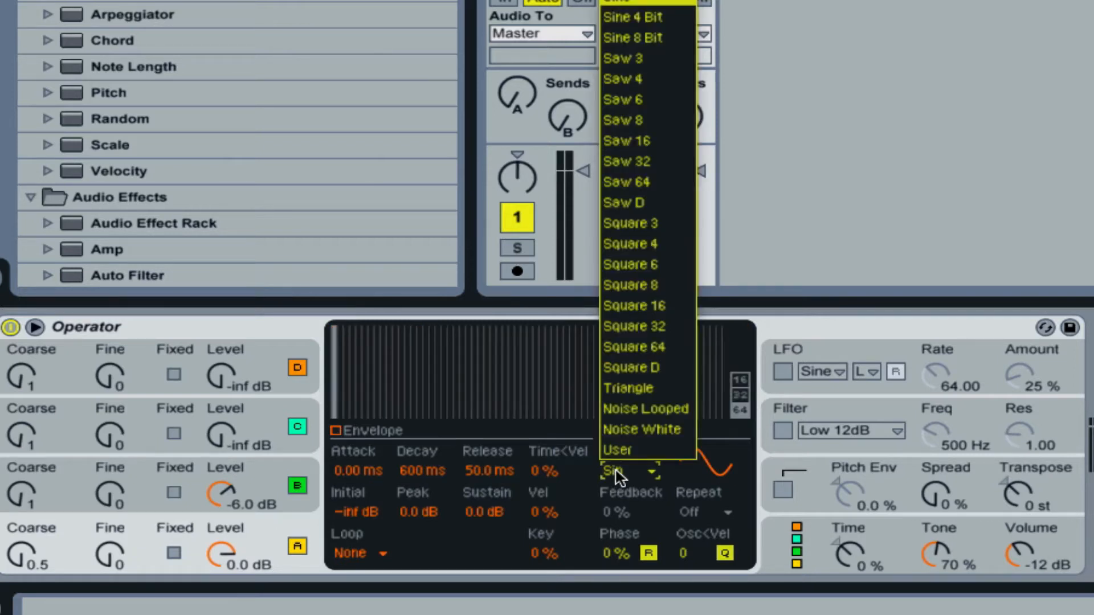
click(615, 139)
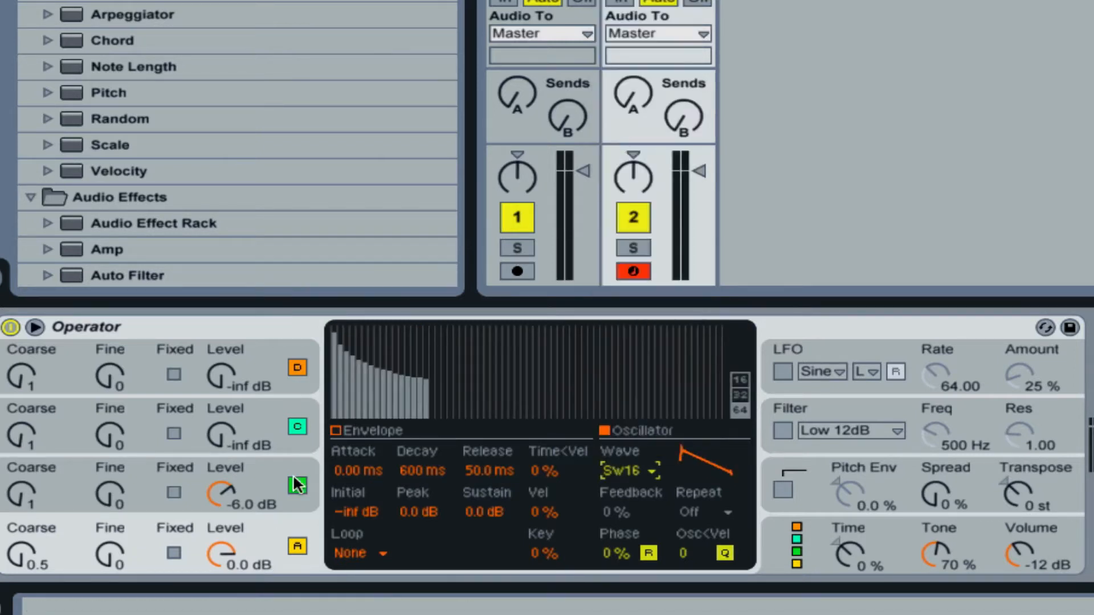
Change oscillator B's waveform to Saw 6
click(258, 485)
click(637, 476)
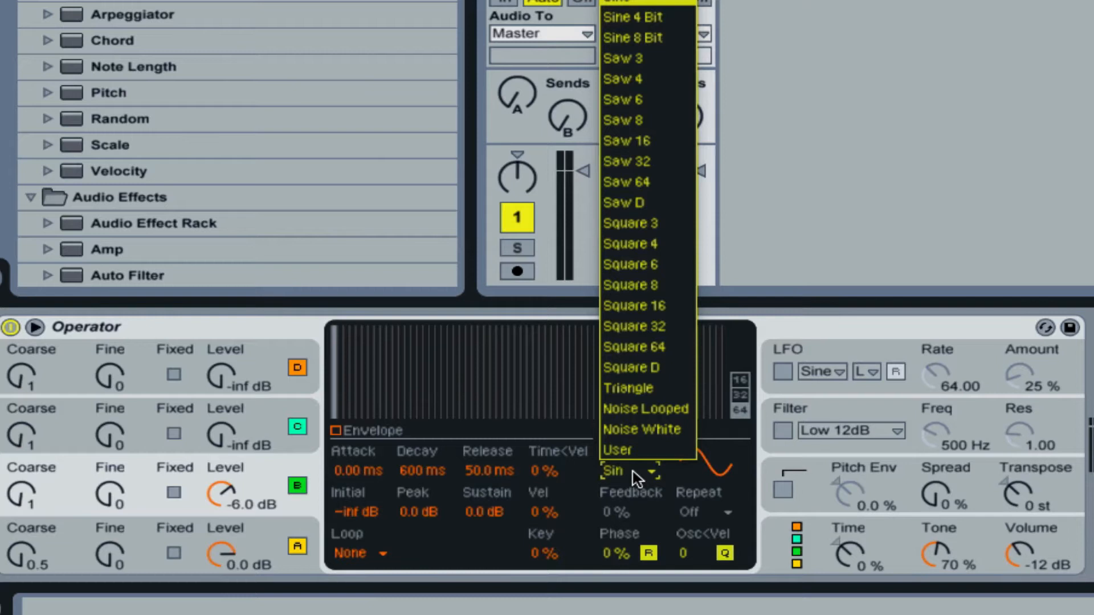
click(643, 99)
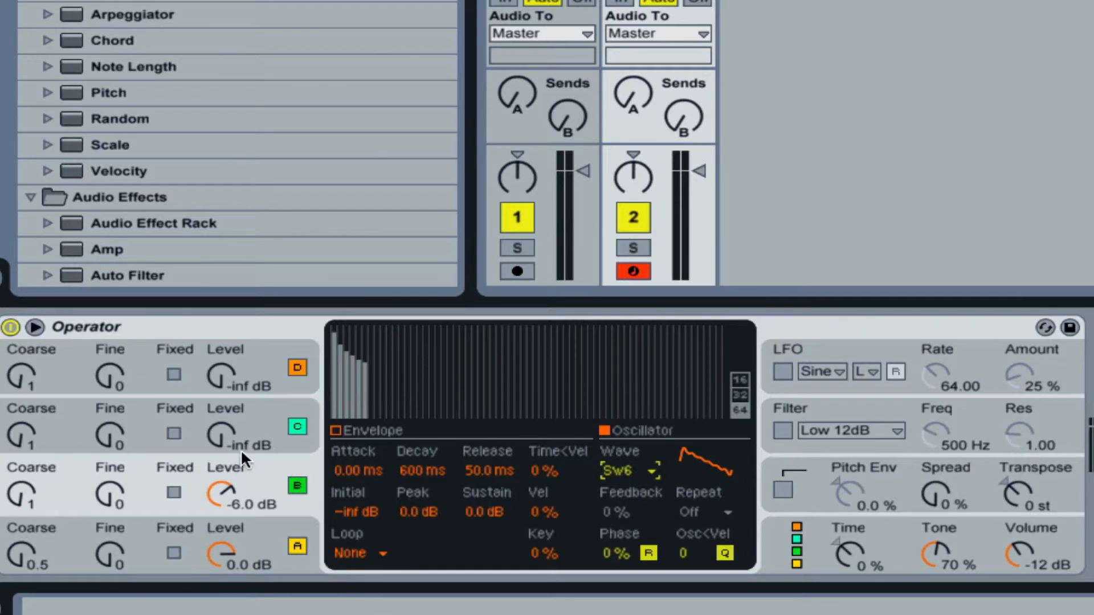
Raise oscillator C's level to -13 dB and set its waveform to Saw 32
click(258, 416)
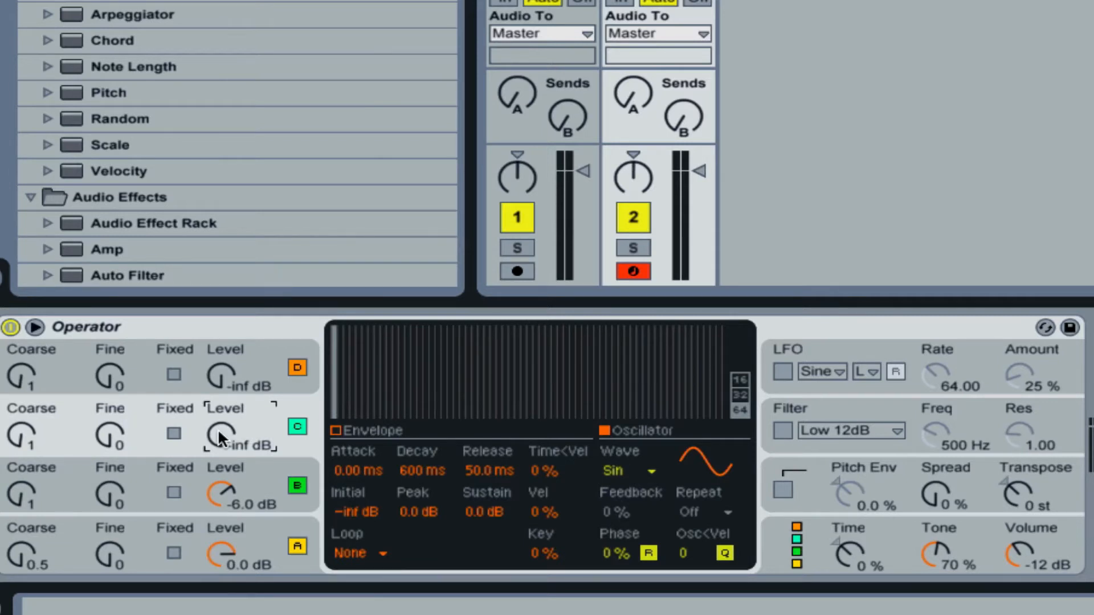
drag(221, 435, 221, 380)
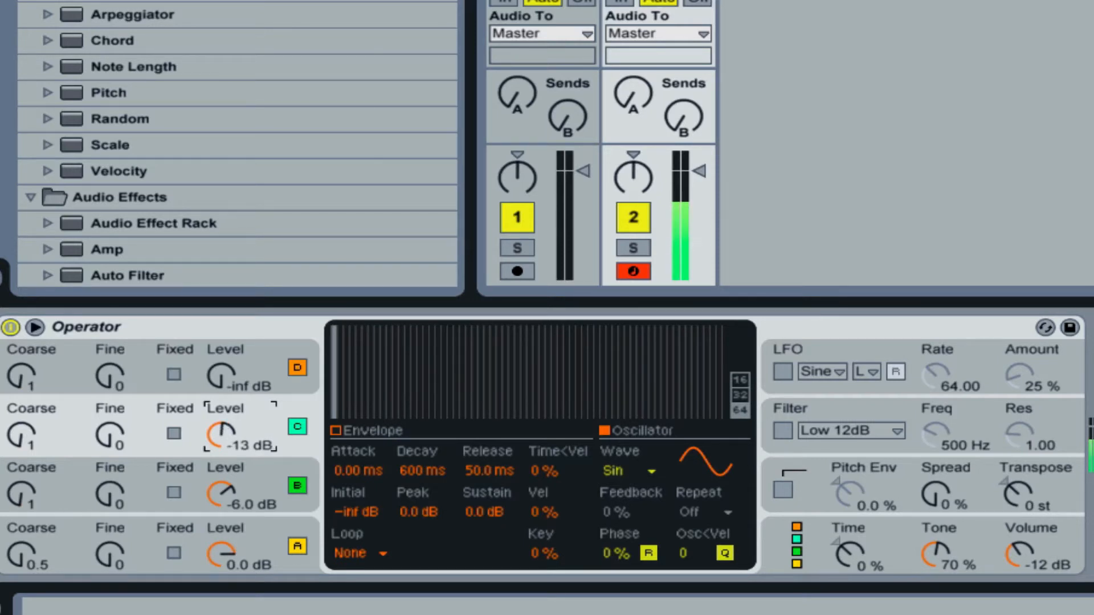
click(622, 473)
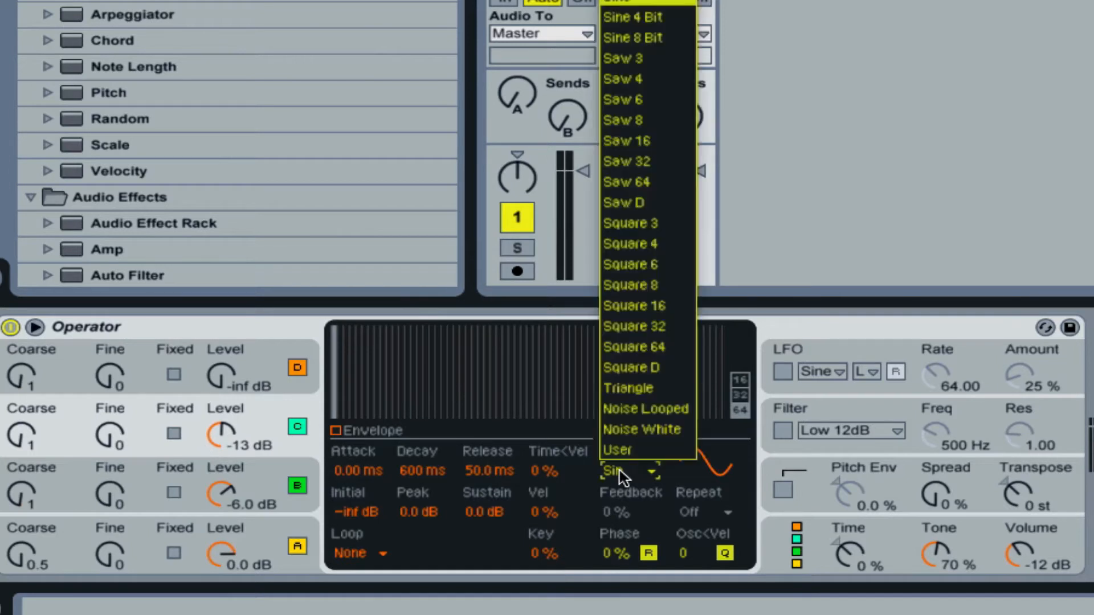
click(674, 163)
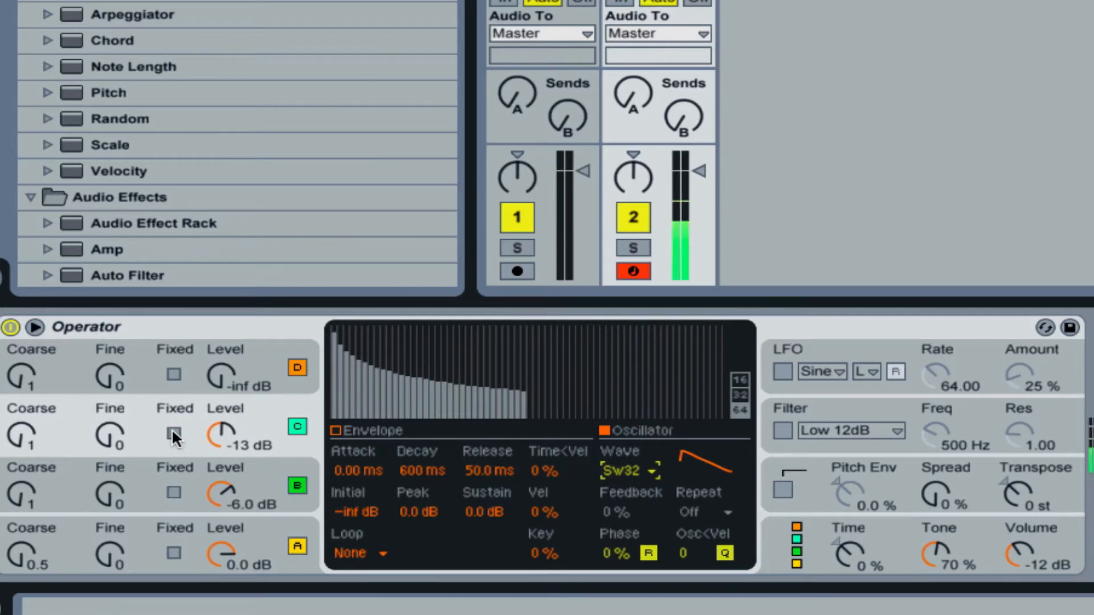
Raise oscillator D's level to -15 dB and switch its waveform editor to 16 harmonics
click(258, 359)
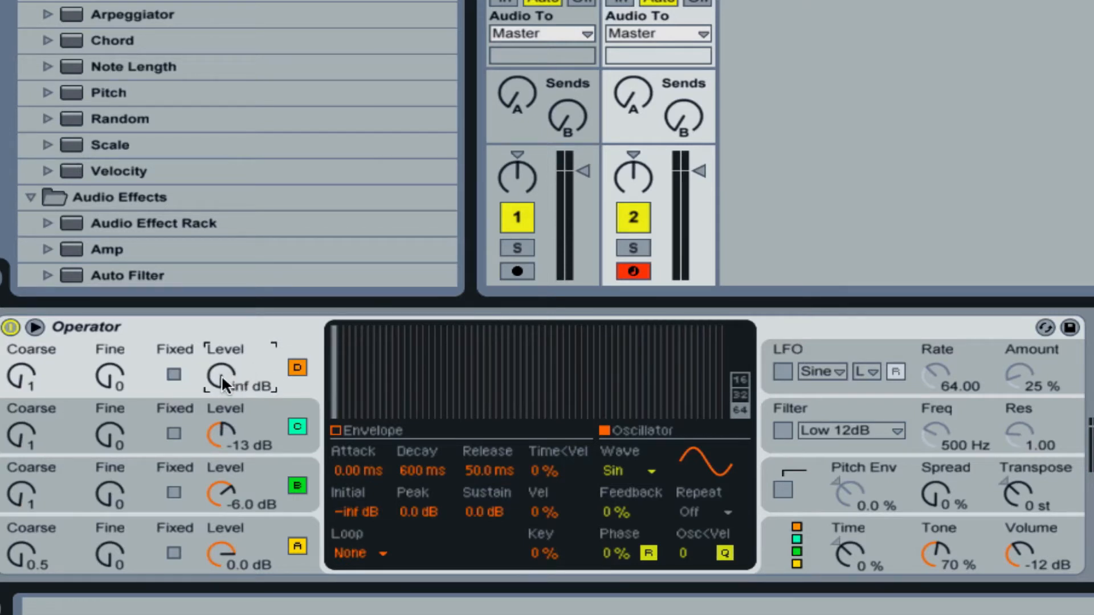
drag(221, 375, 221, 362)
click(740, 380)
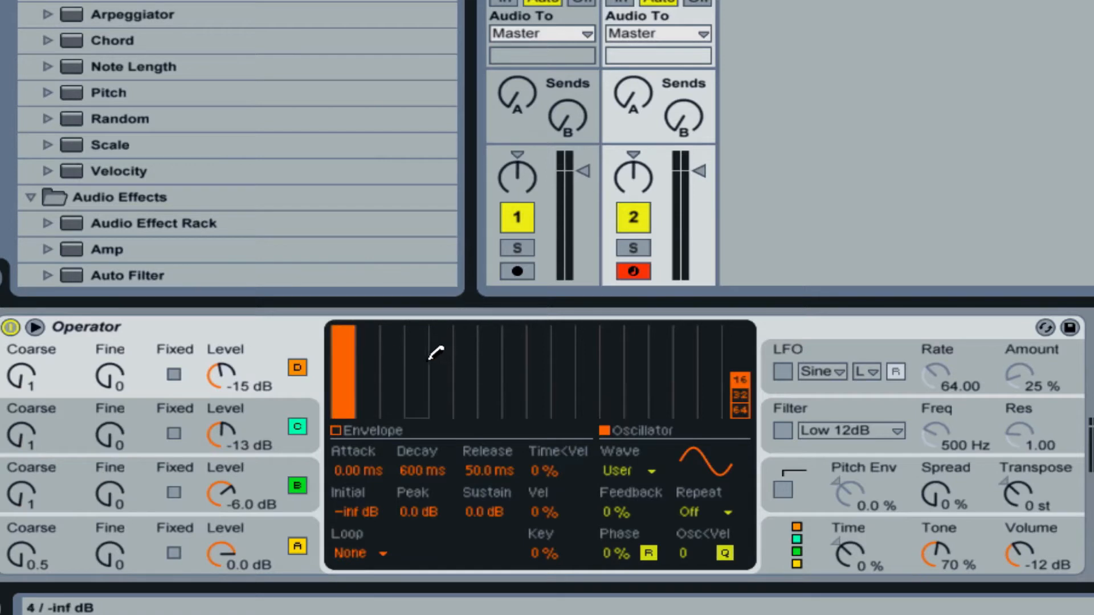
Restrict oscillator D's drawing to odd harmonics, draw harmonics 3 to 15 at full height with the first empty, and set Repeat to 4
right_click(374, 367)
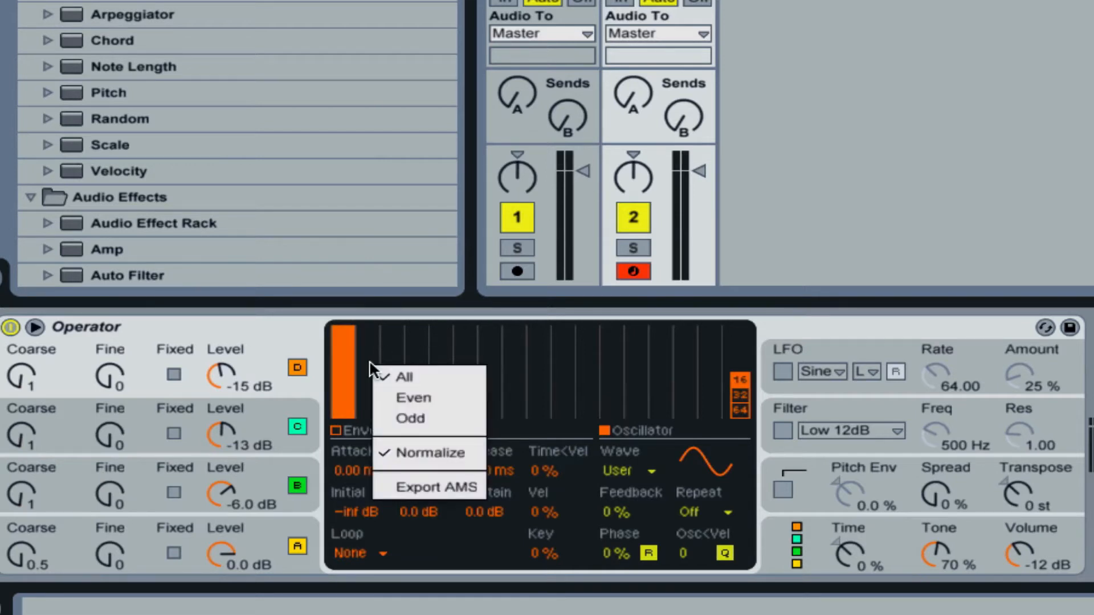
click(416, 415)
mouse_move(352, 357)
mouse_down()
mouse_move(354, 403)
mouse_move(390, 391)
mouse_move(402, 306)
mouse_move(427, 315)
mouse_move(460, 296)
mouse_move(833, 273)
mouse_up()
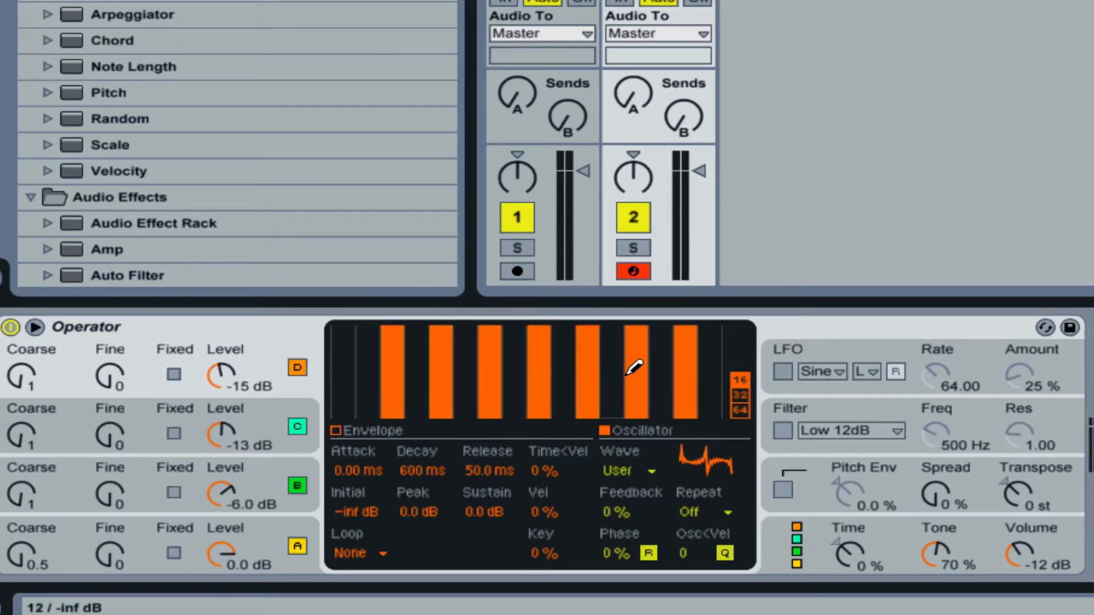
click(709, 515)
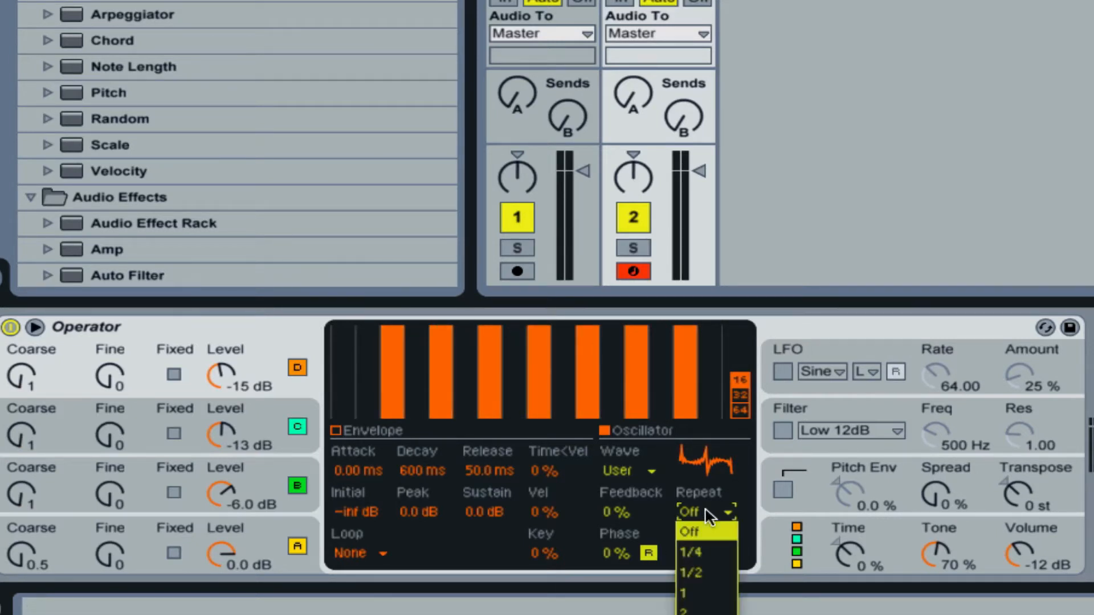
click(708, 614)
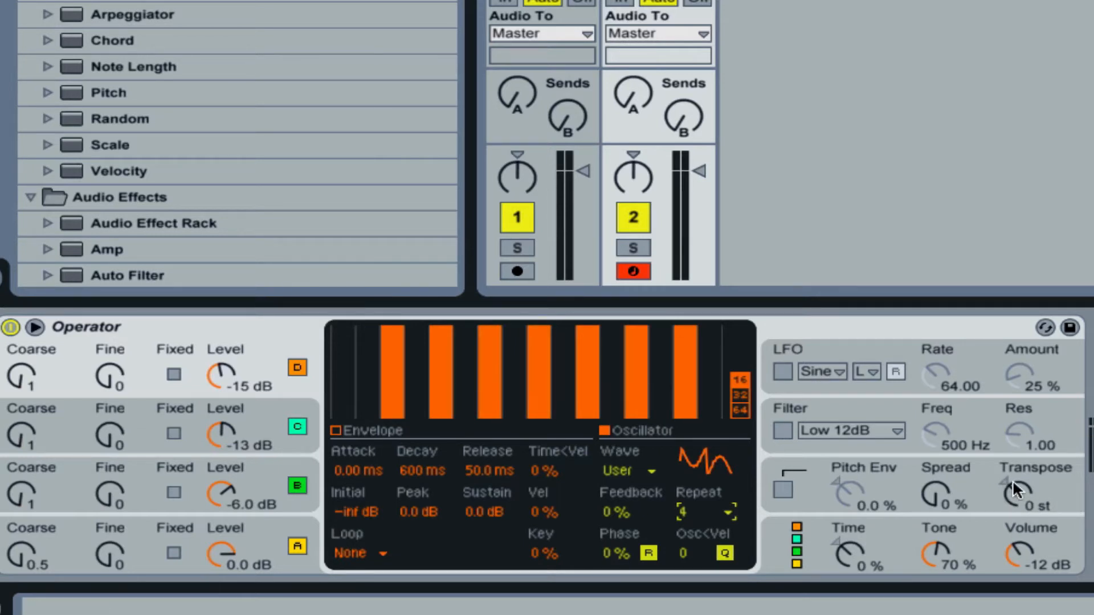
Set Operator's Spread to 65% and add an Amp effect after it
drag(924, 491, 924, 463)
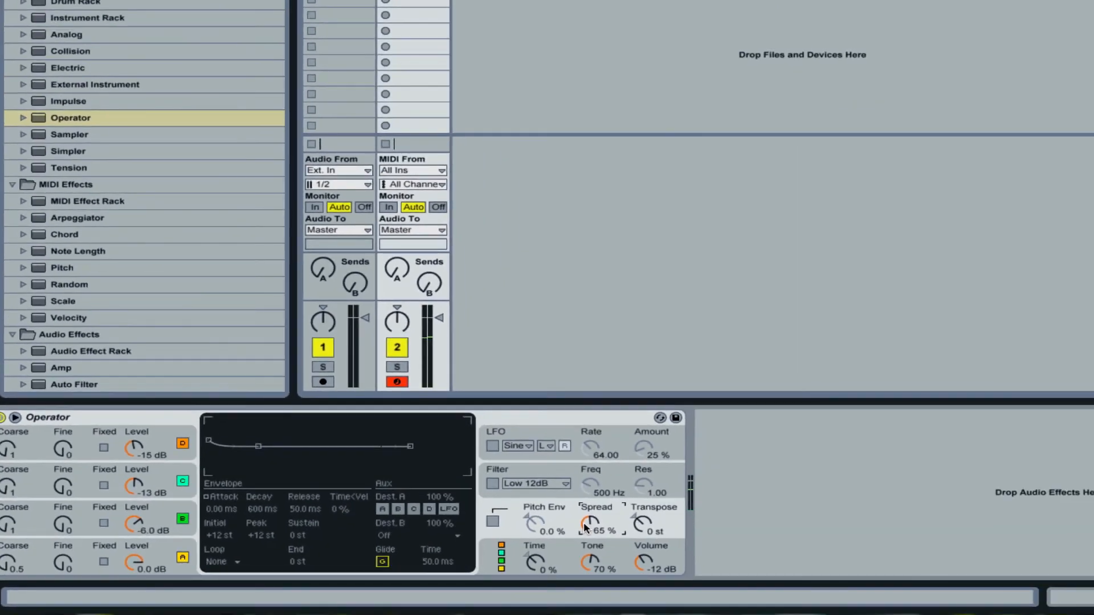
scroll(227, 220, down, 5)
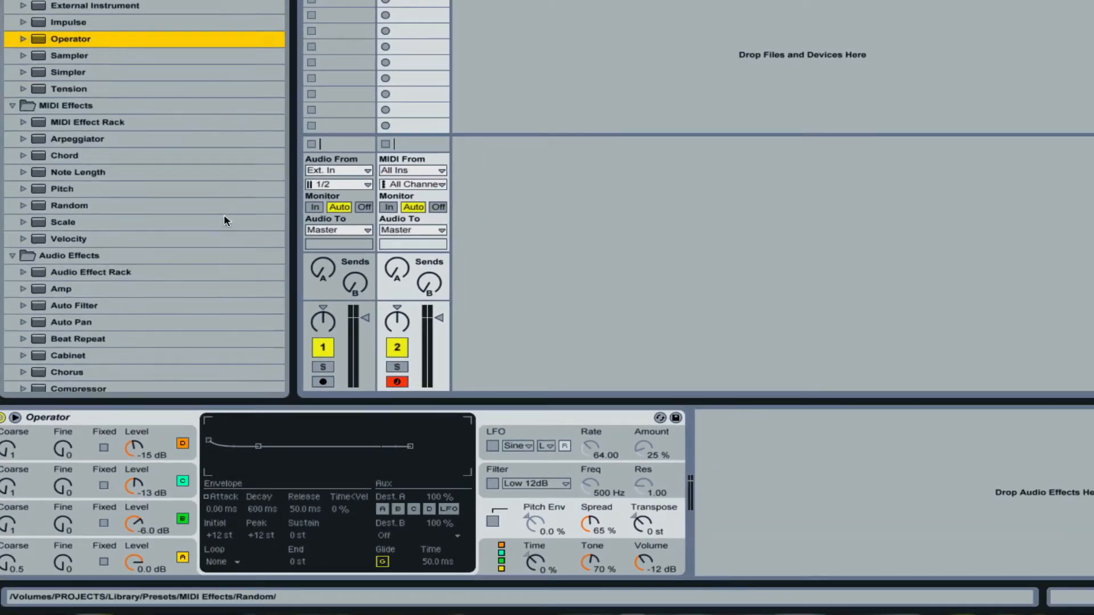
drag(67, 243, 769, 481)
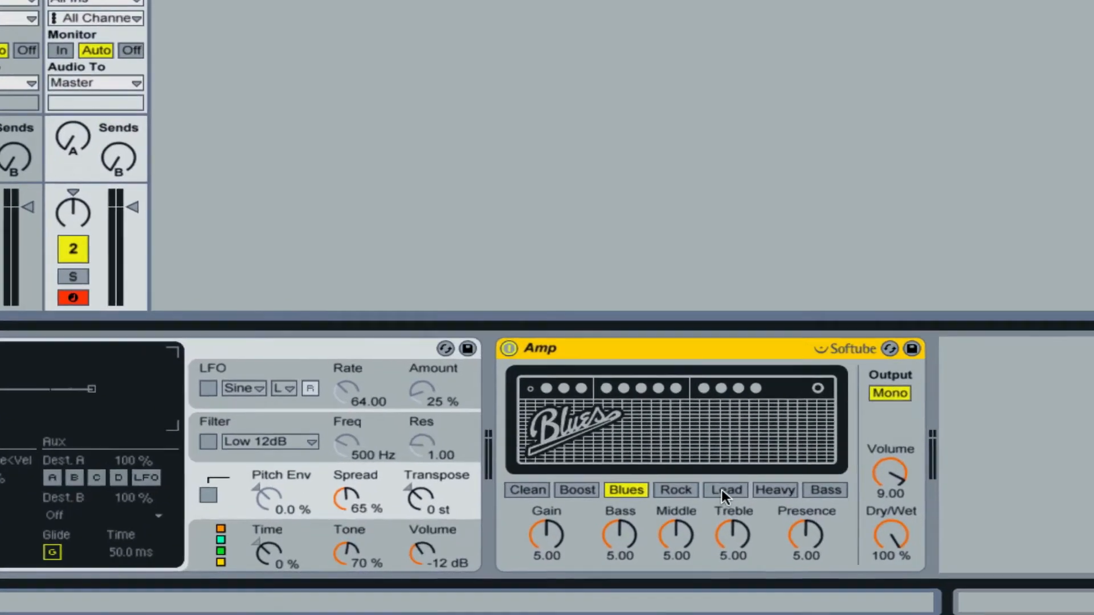
Set the Amp to the Lead model with Dual output and a gain of 2.22
click(859, 518)
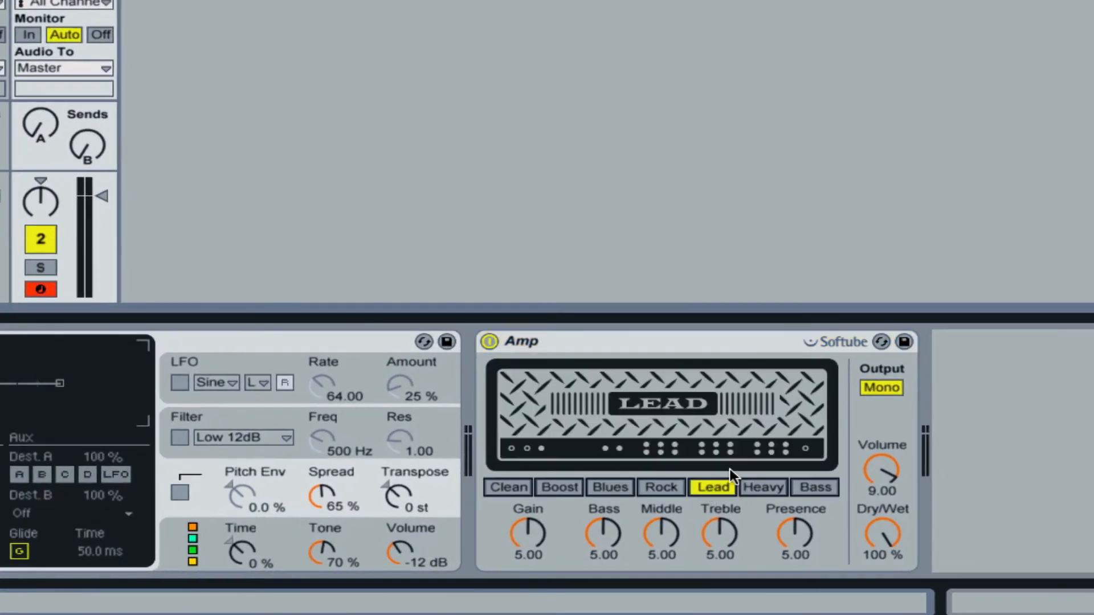
click(885, 382)
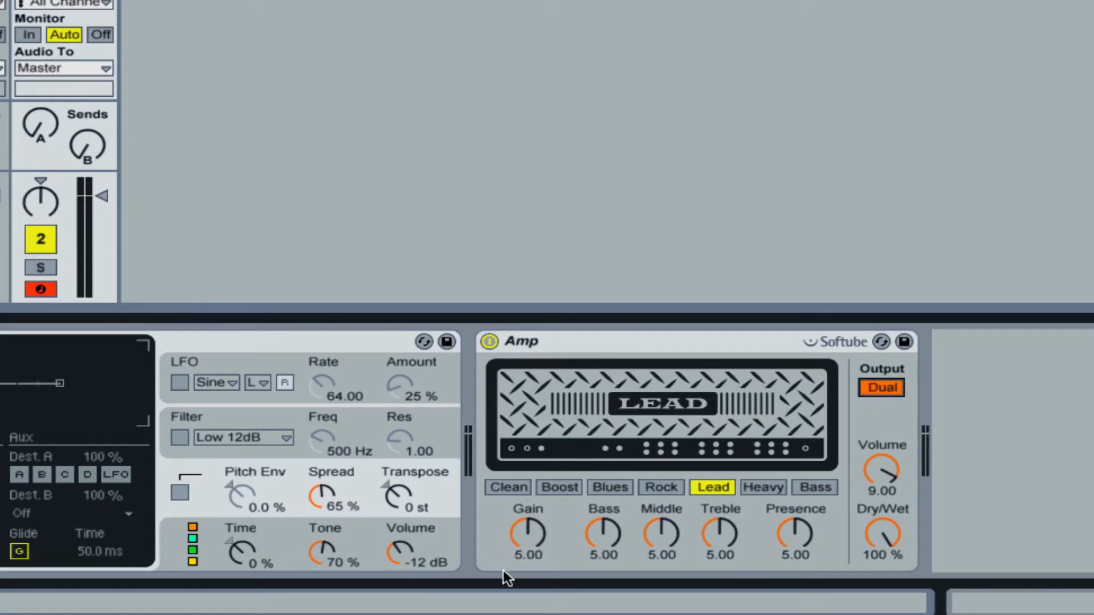
click(533, 554)
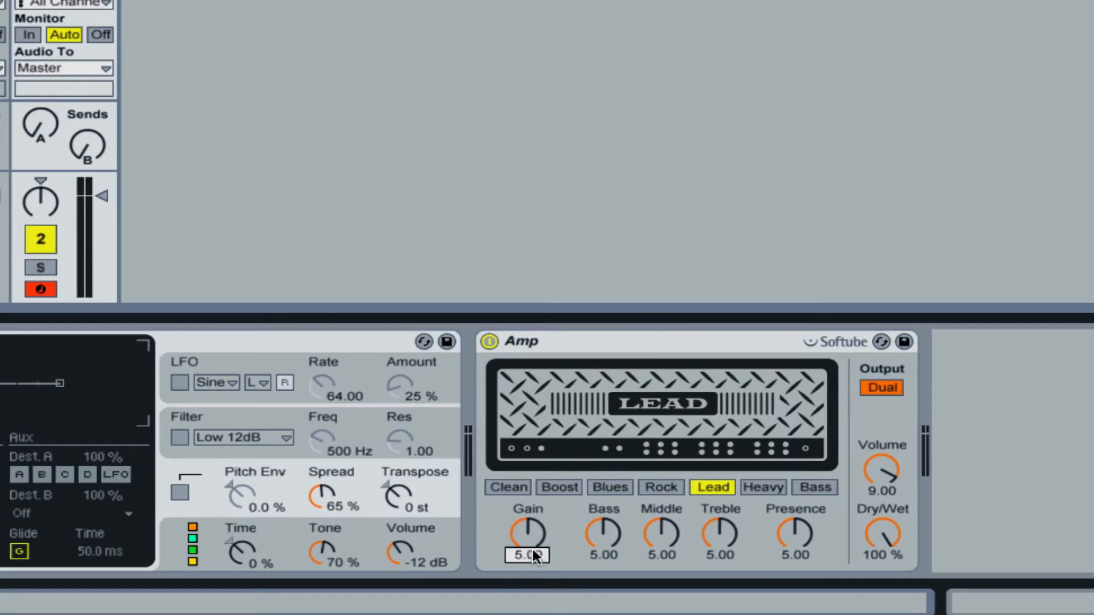
text(2.22)
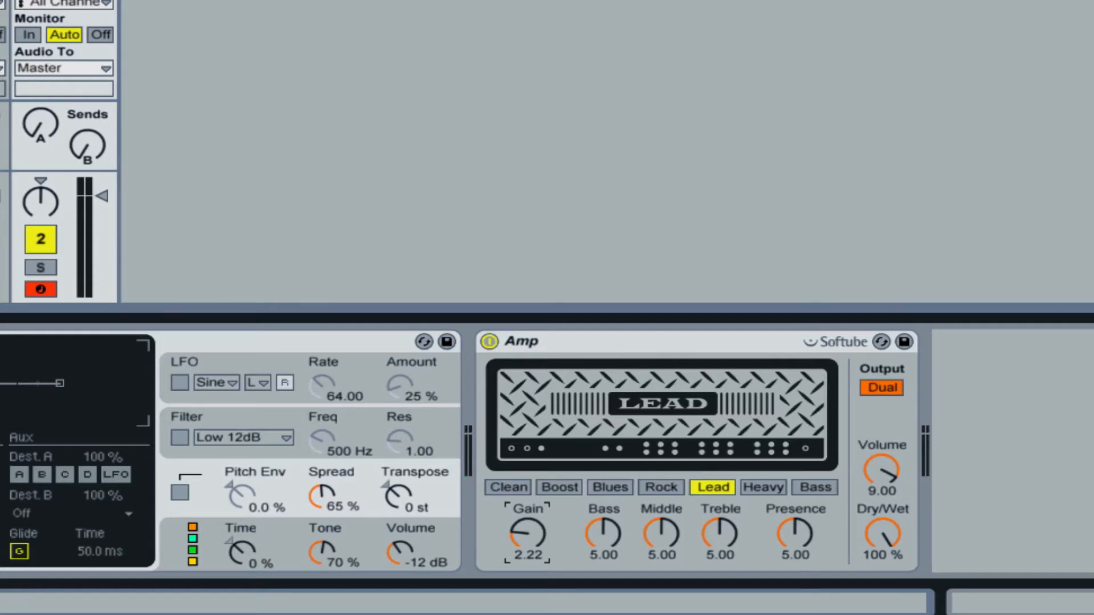
Insert an Auto Filter between Operator and the Amp, with LFO amount 30.0 and a tempo-synced LFO rate of 3/16
drag(1, 268, 462, 454)
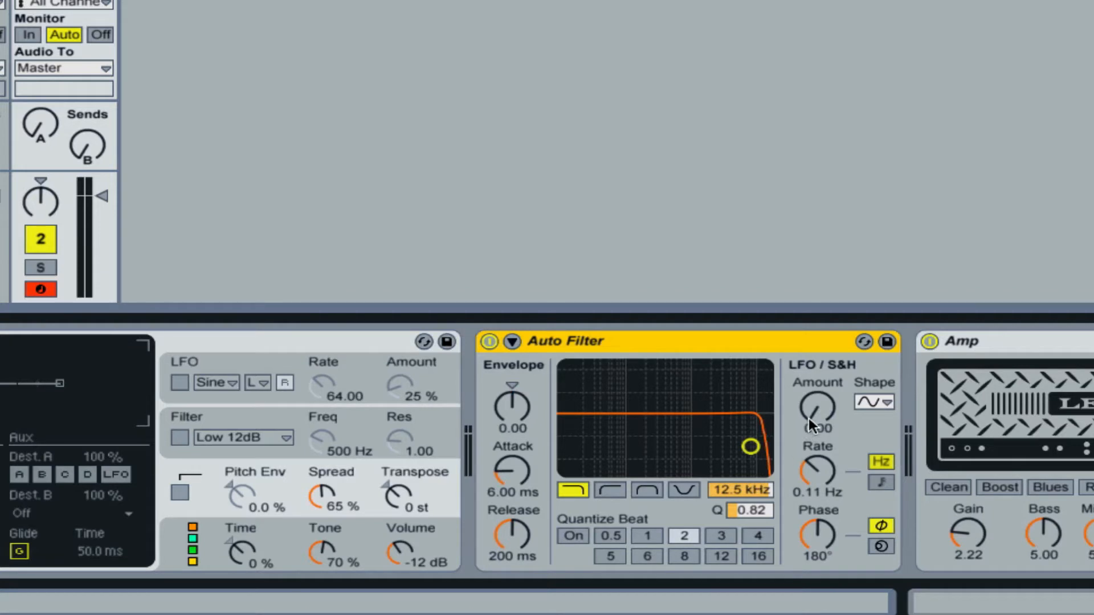
drag(816, 415, 816, 421)
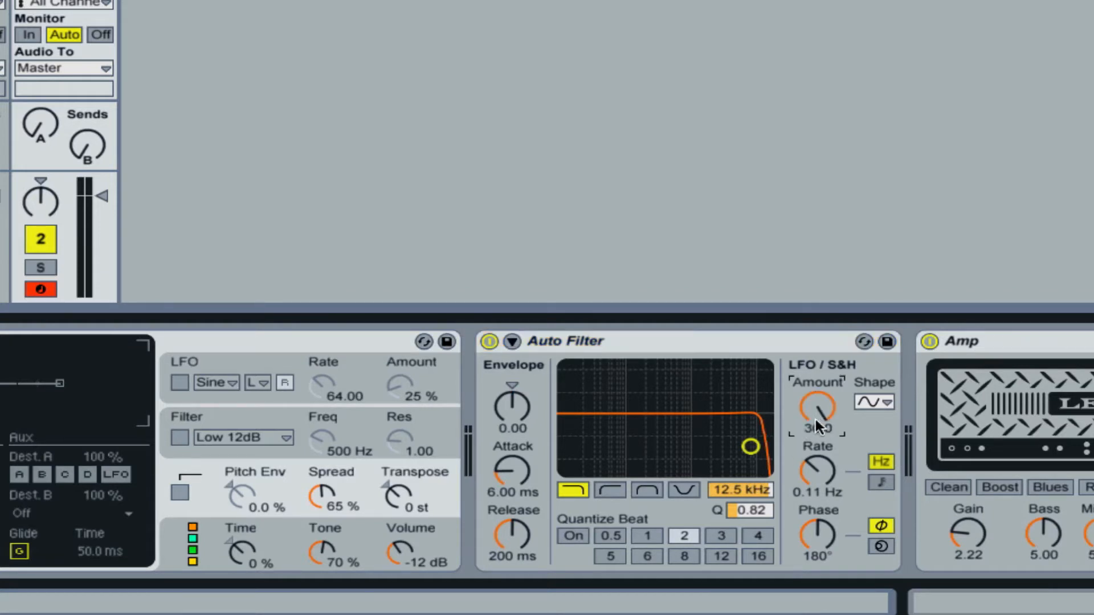
click(880, 482)
drag(817, 472, 822, 454)
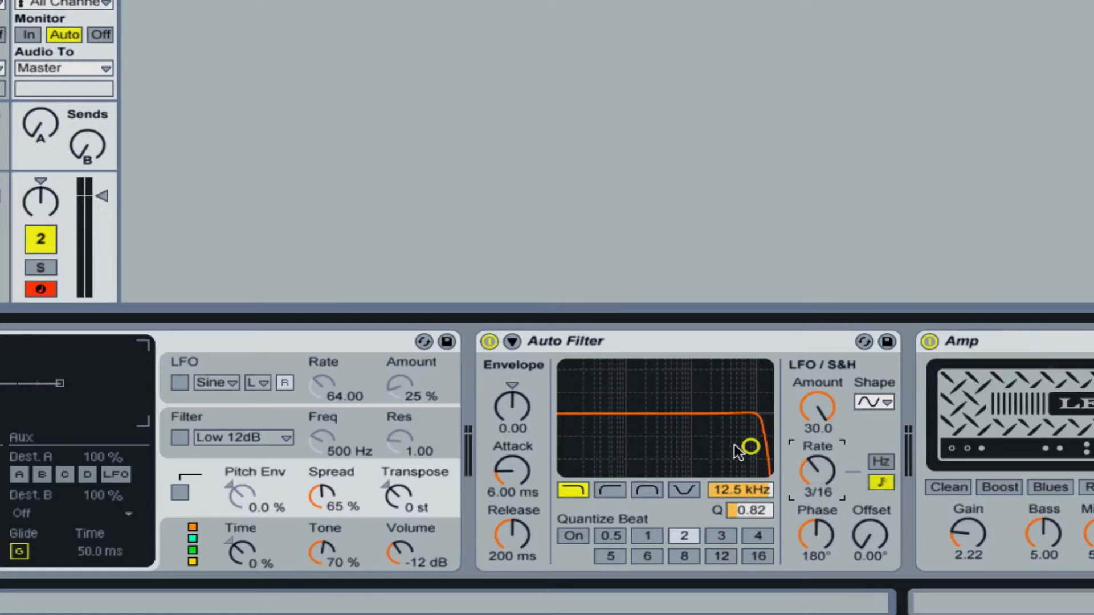
Lower the Auto Filter's cutoff to about 306 Hz with a Q of about 0.94, and set its LFO phase to 0°
drag(735, 446, 640, 443)
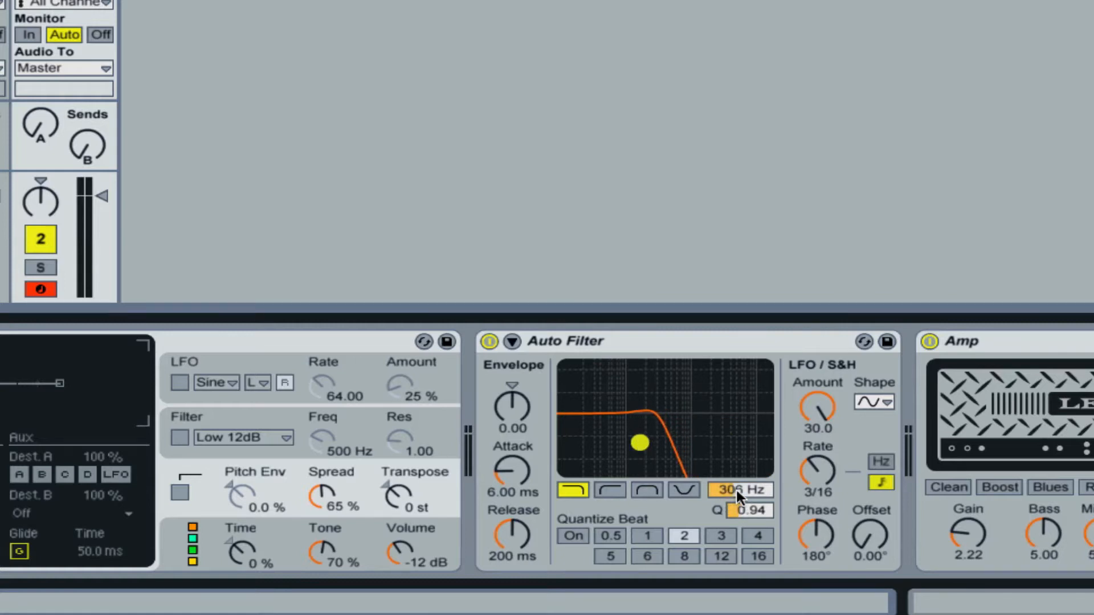
click(819, 532)
key(Delete)
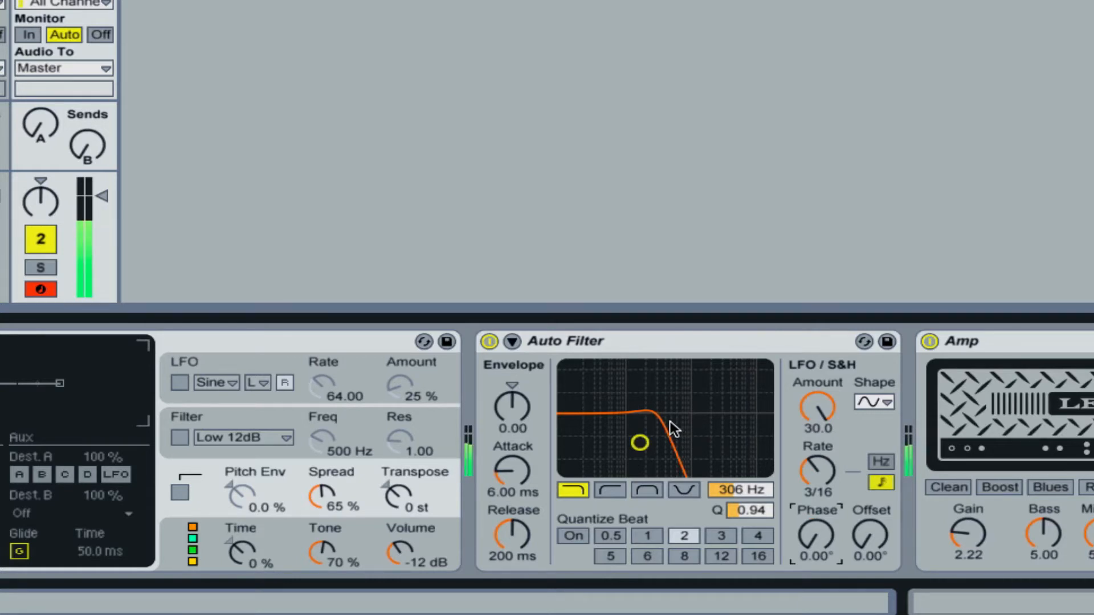
Replace the Amp with an Overdrive, duplicate it, and switch off the second Overdrive
click(997, 340)
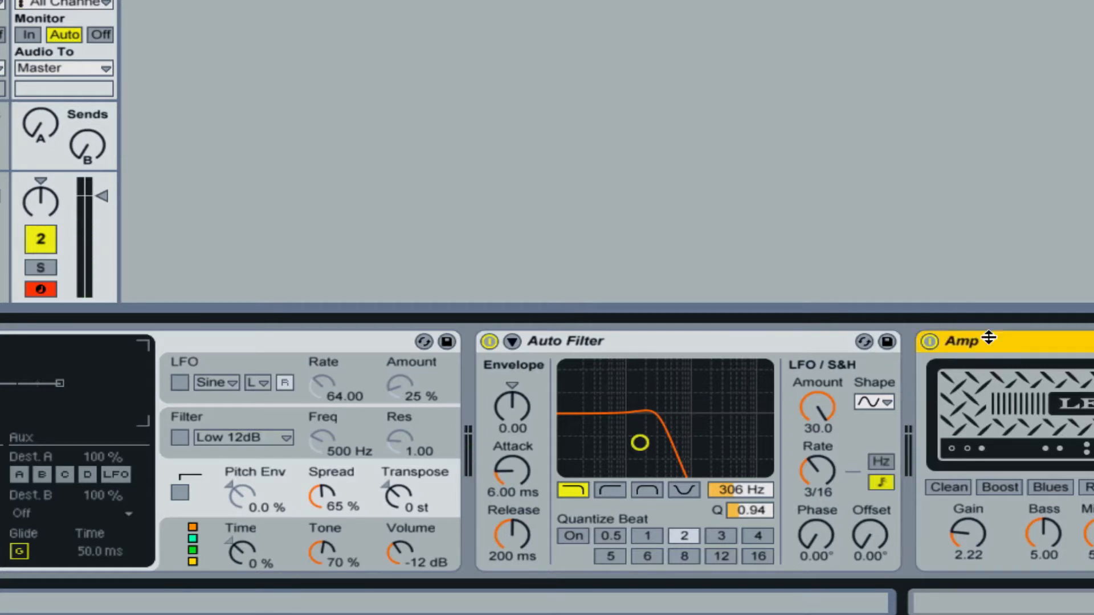
key(Delete)
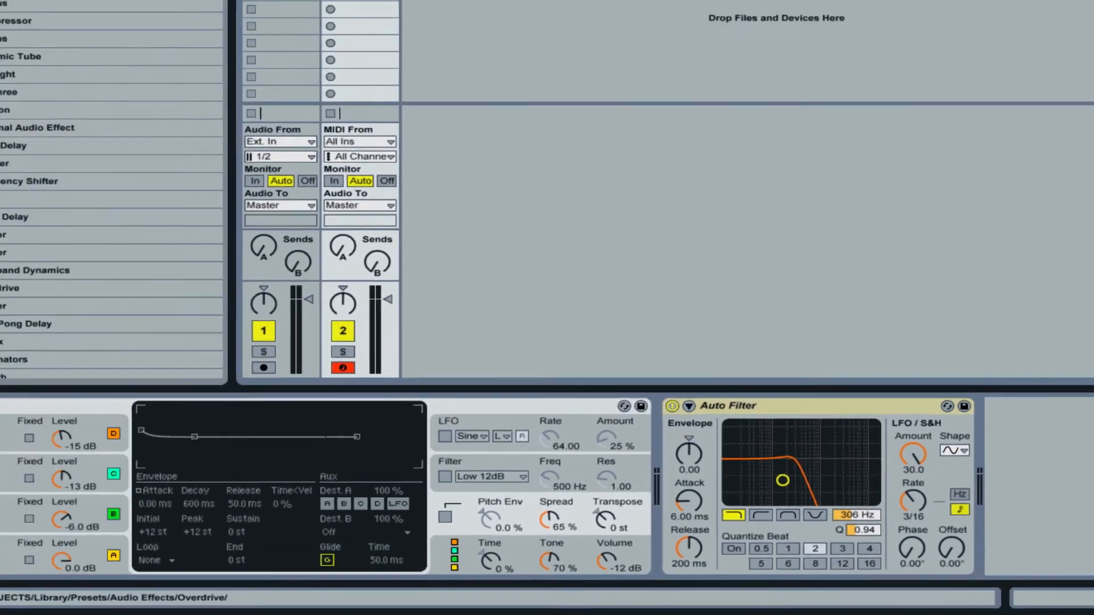
drag(73, 307, 670, 419)
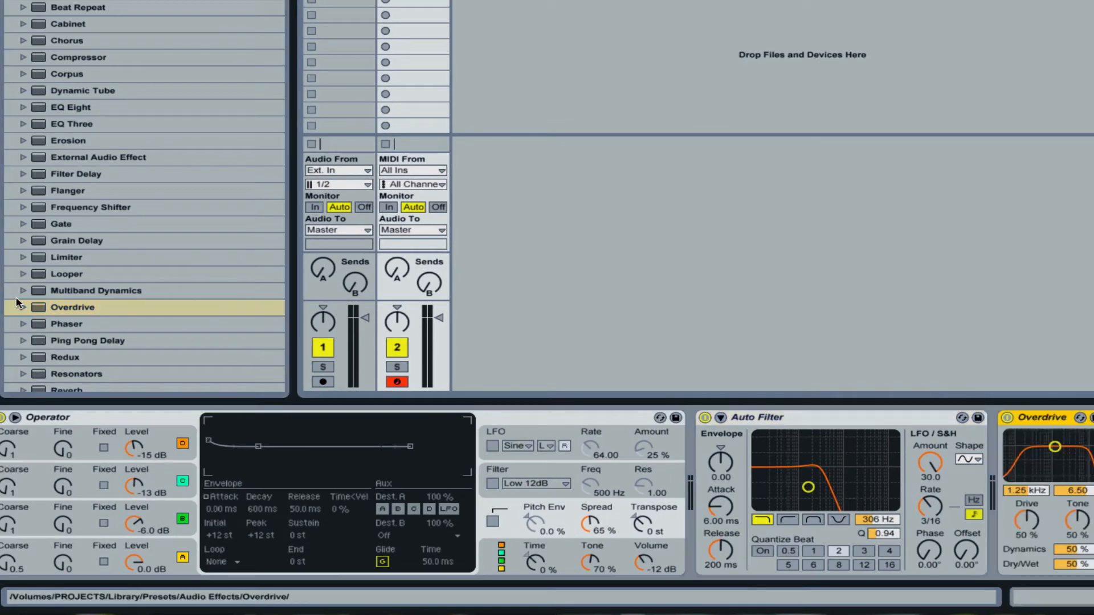
key(ctrl+d)
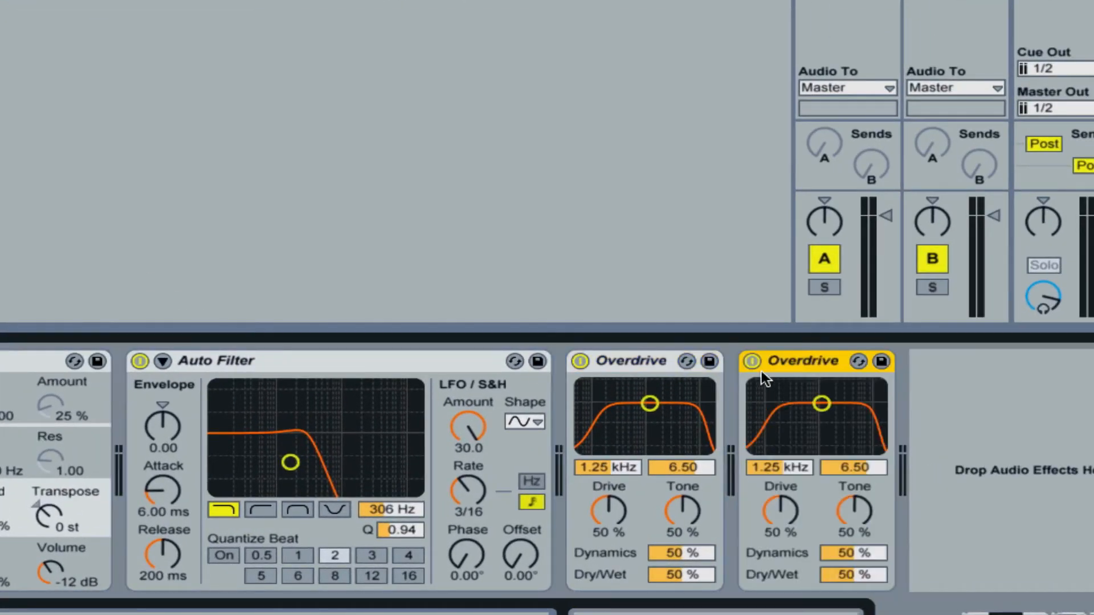
click(752, 361)
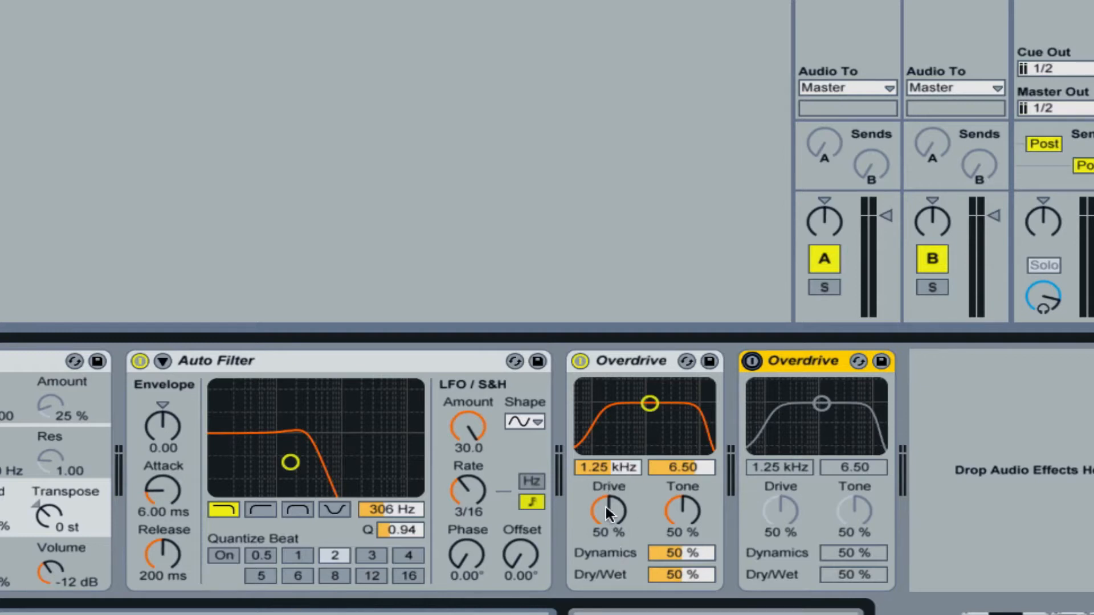
Set the first Overdrive's drive to 17%, its filter frequency to 734 Hz and its bandwidth to 0.50
drag(611, 513, 610, 550)
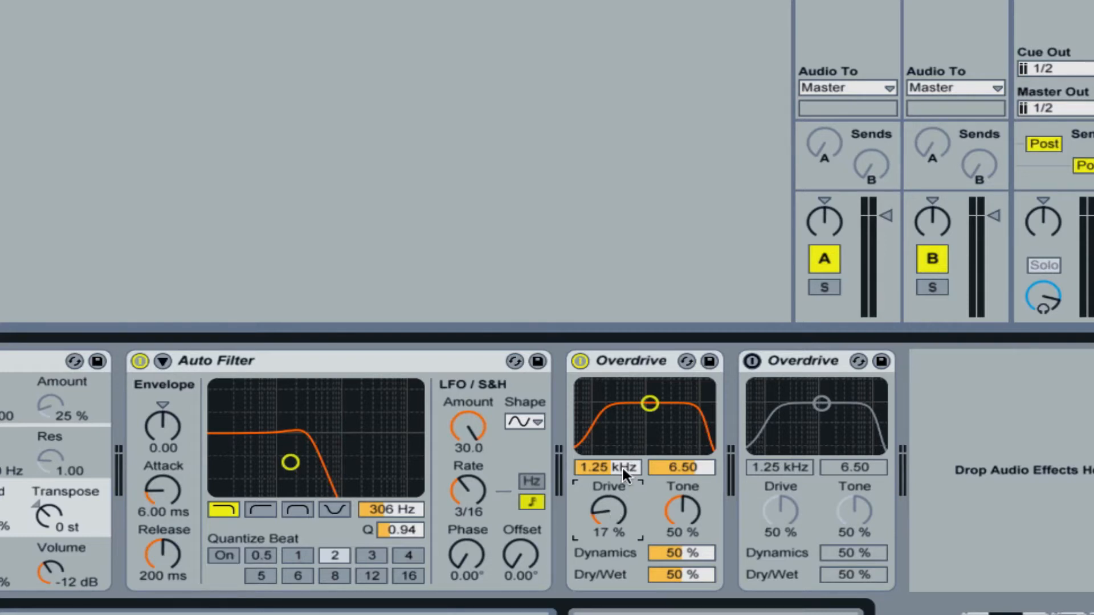
drag(621, 466, 621, 491)
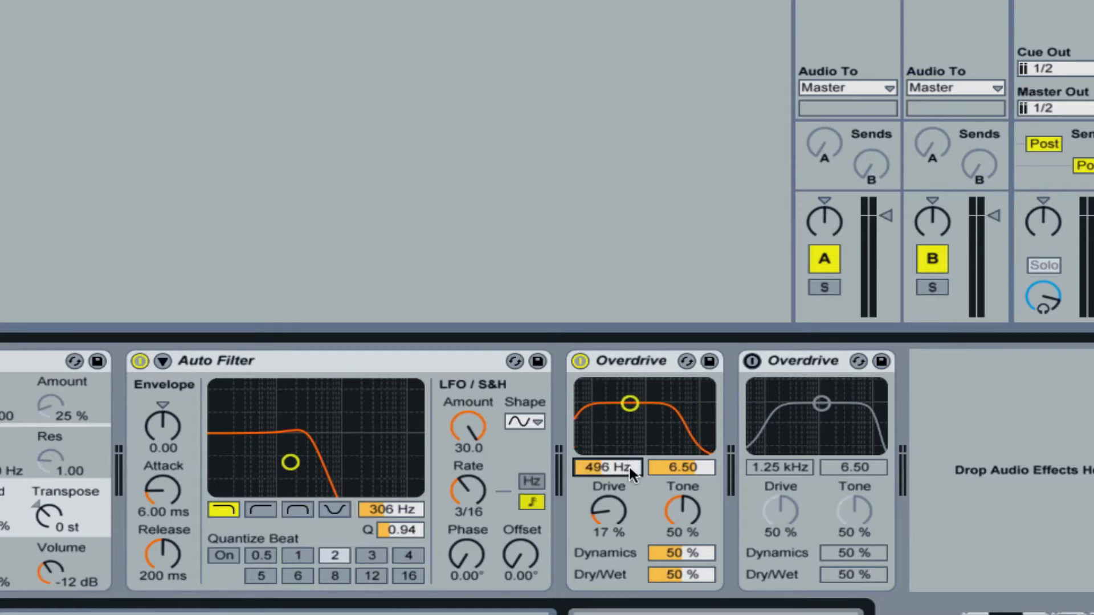
text(734)
key(Return)
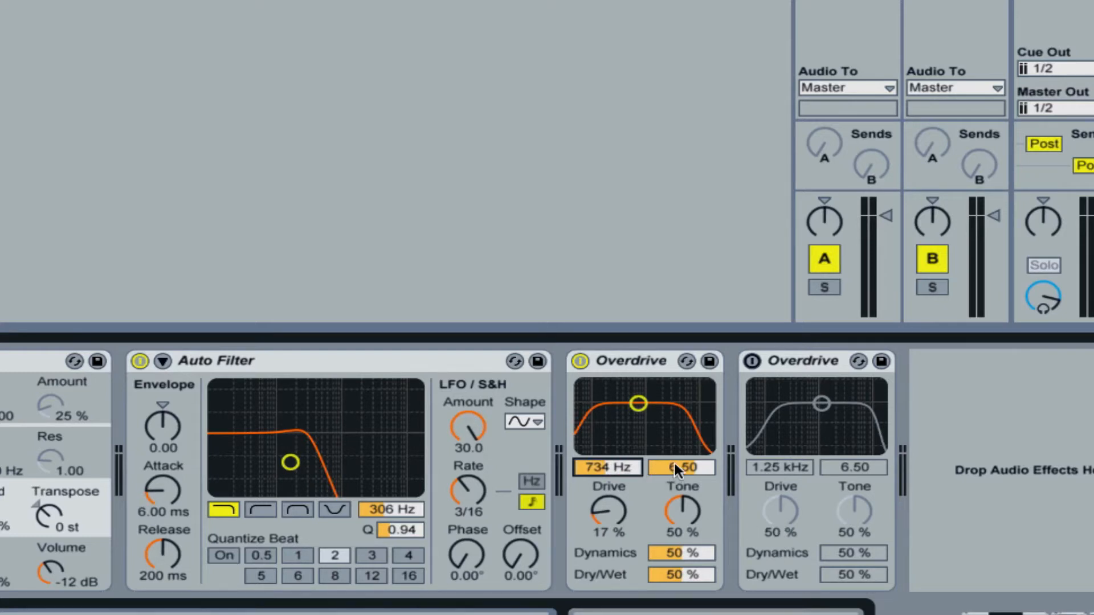
drag(676, 468, 675, 539)
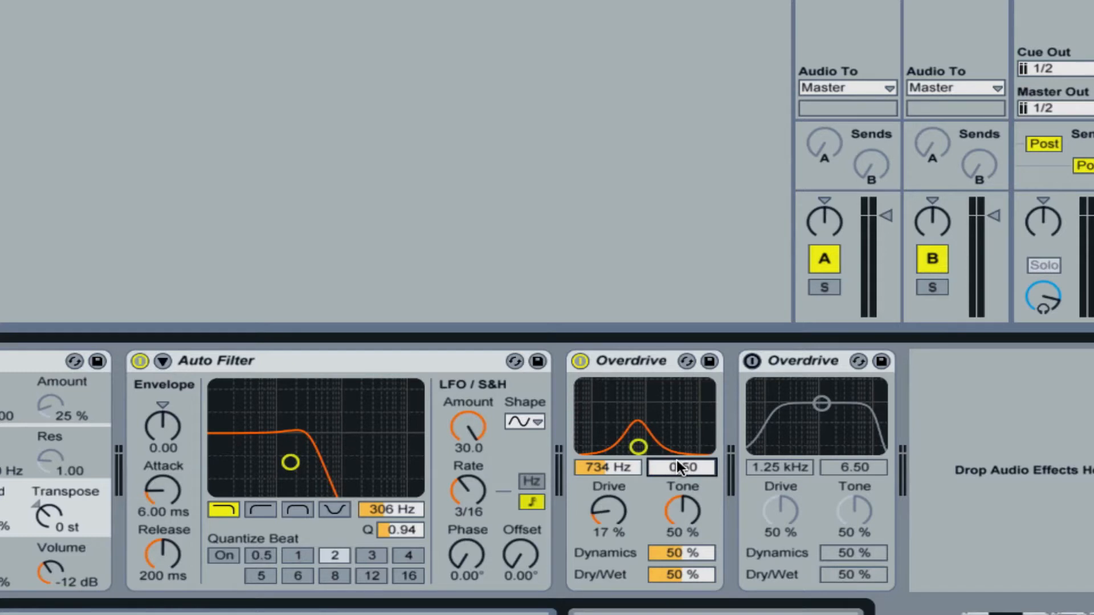
Play the sound and compare it with the first Overdrive bypassed and active
key(space)
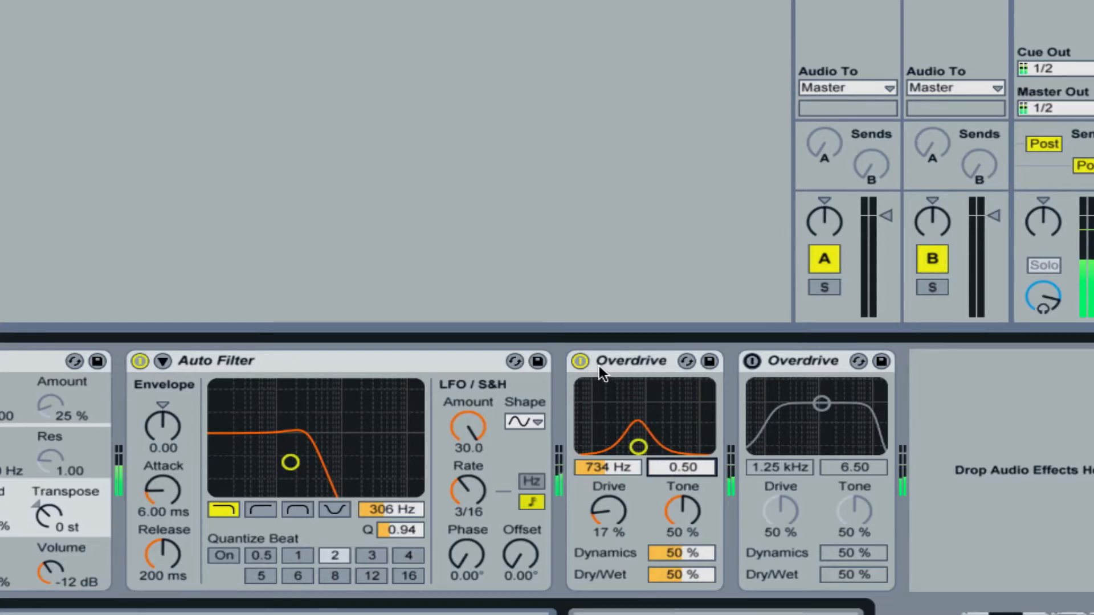
click(583, 360)
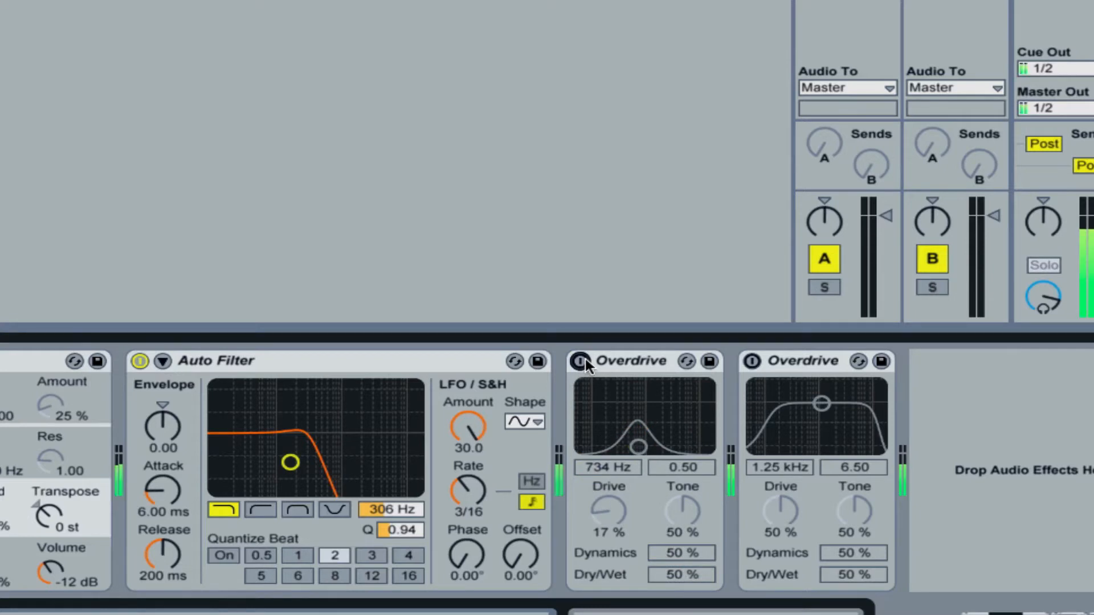
click(583, 362)
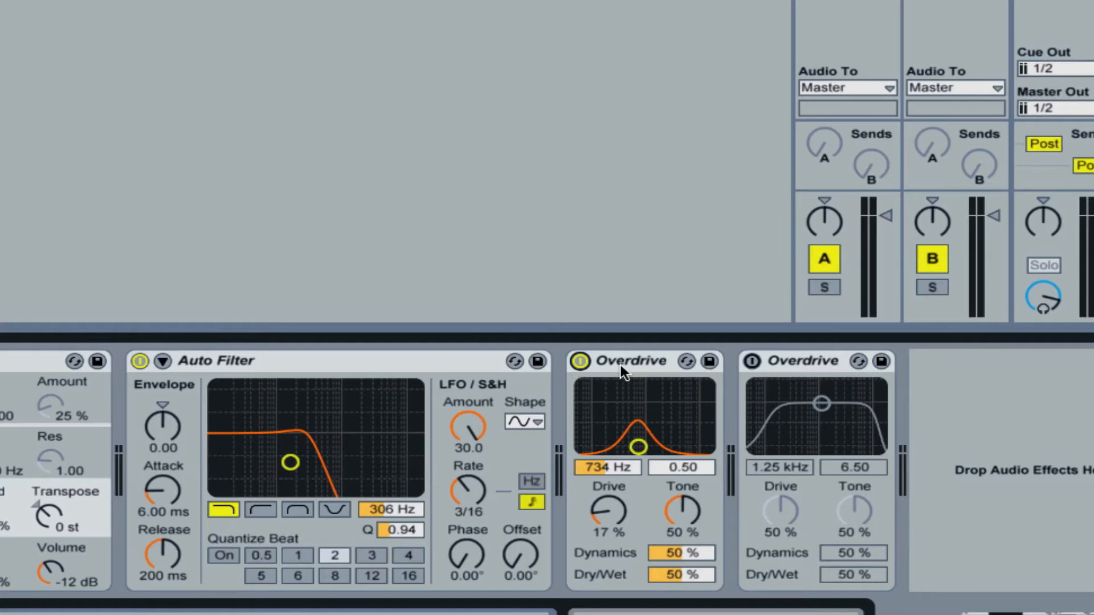
Switch on the second Overdrive and set its drive to 19% and its filter frequency to 107 Hz
click(751, 361)
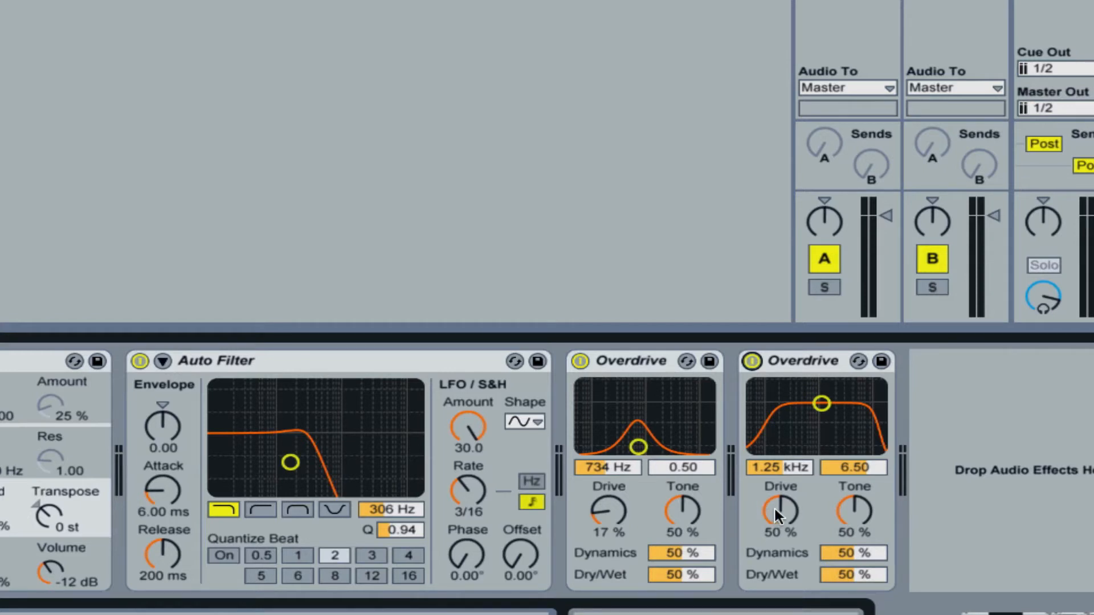
click(783, 530)
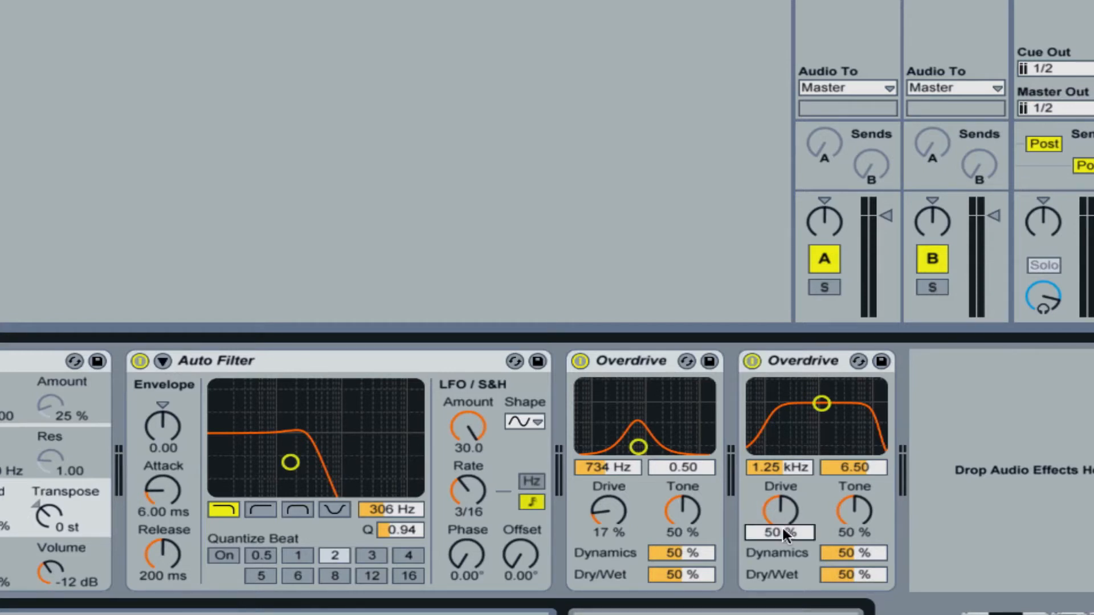
text(19)
key(Return)
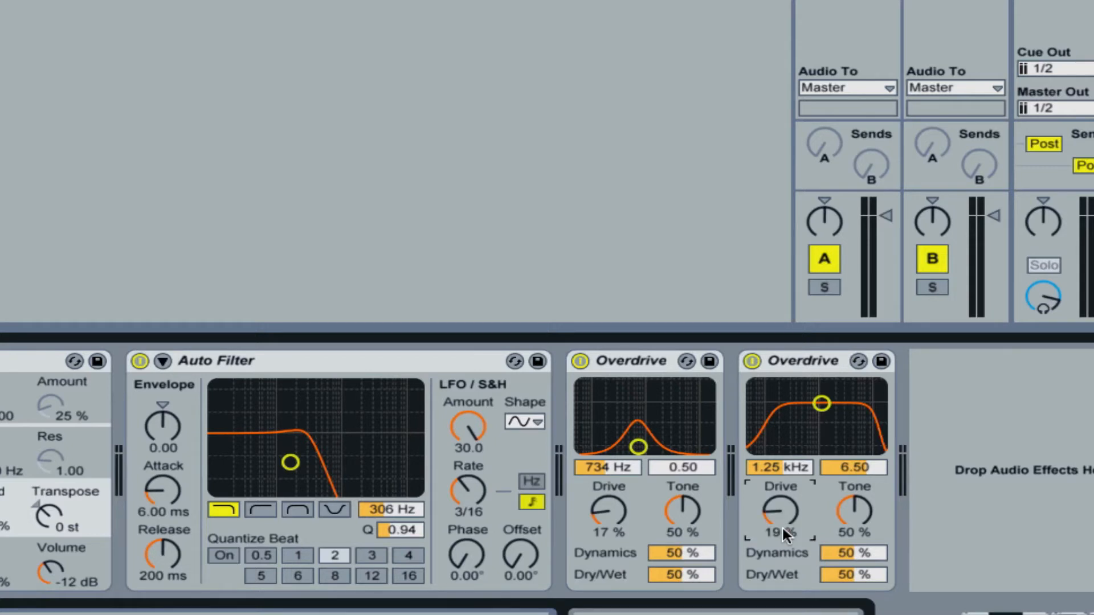
click(777, 465)
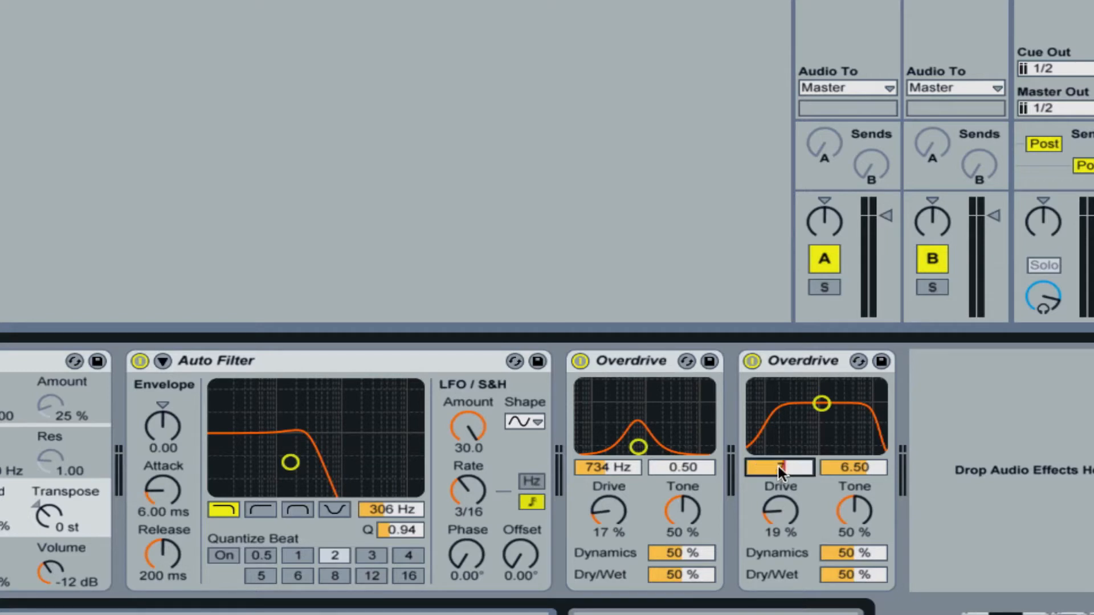
text(107)
key(Return)
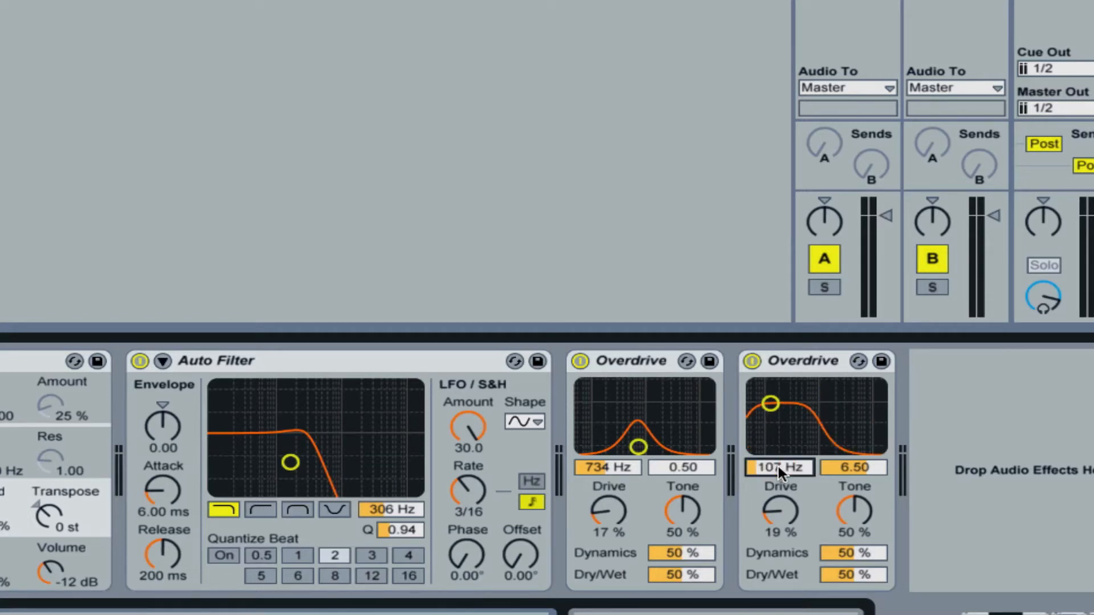
Set the second Overdrive's bandwidth to 4.93, Dynamics to 38% and Dry/Wet to 95%
click(867, 465)
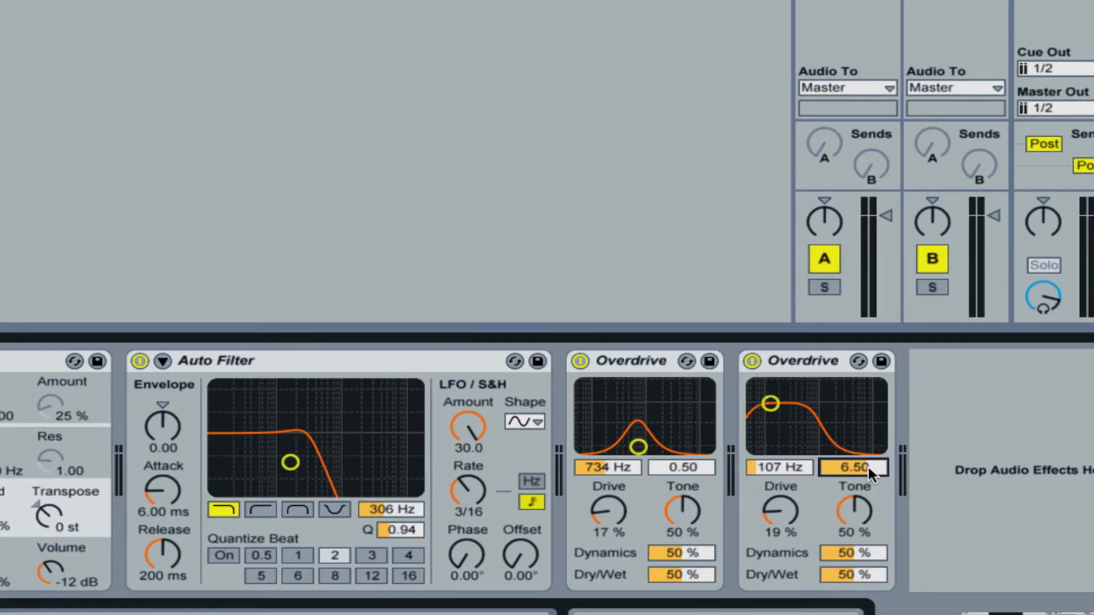
text(4.93)
key(Return)
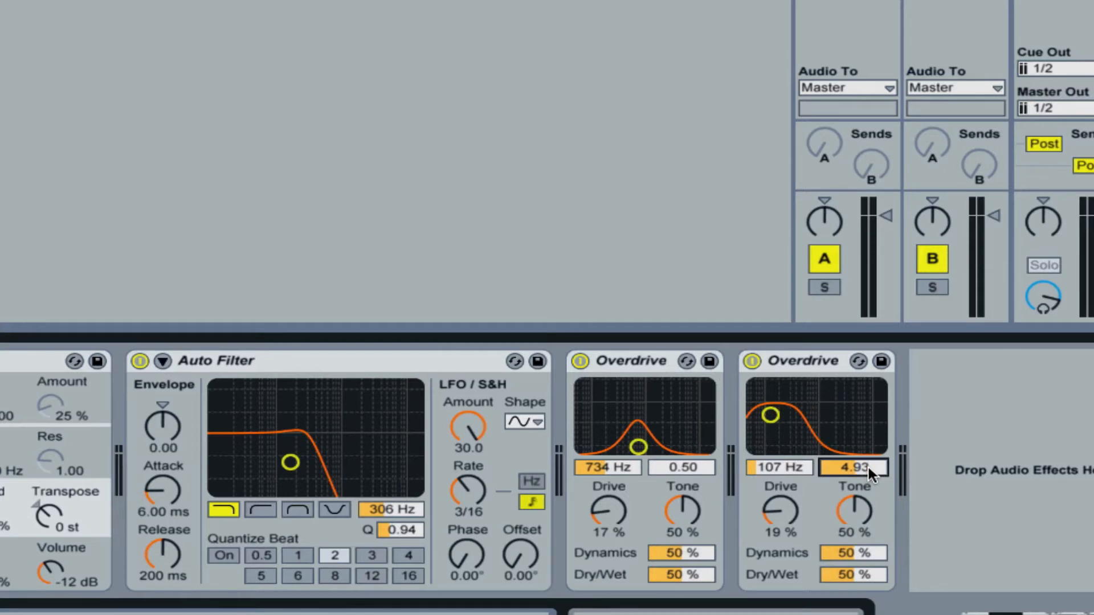
click(853, 553)
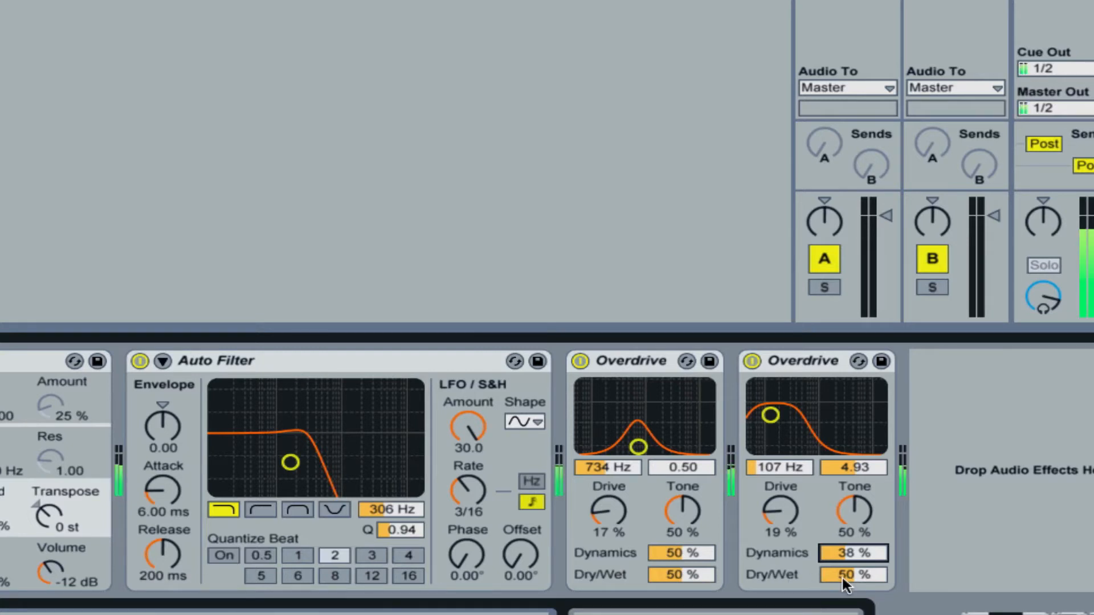
drag(842, 576, 842, 550)
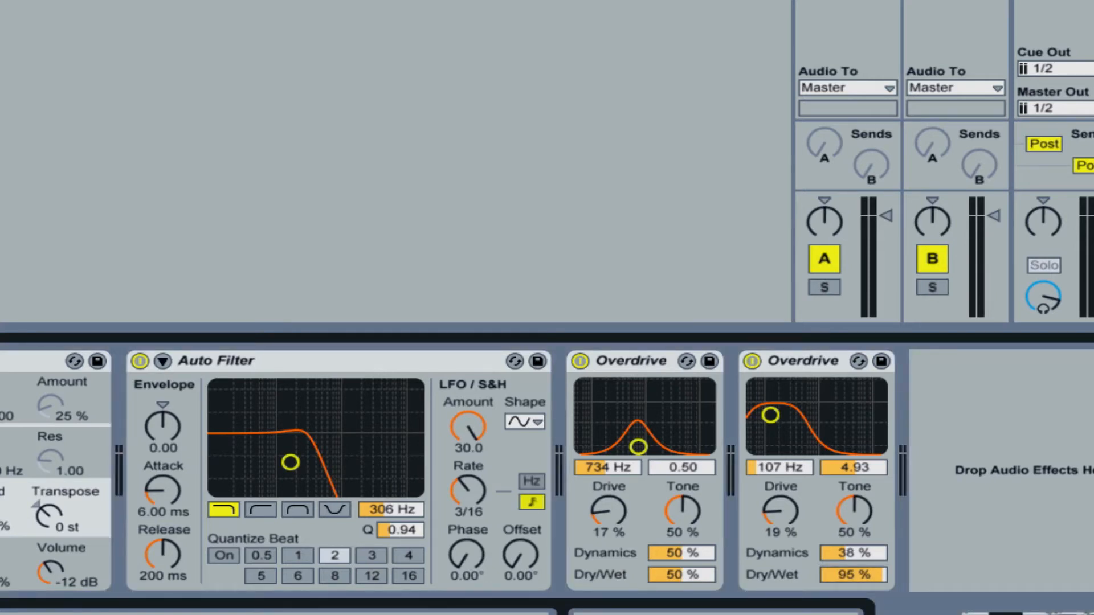
Add two Vinyl Distortion effects after the Overdrives and switch off the second one
drag(0, 399, 910, 407)
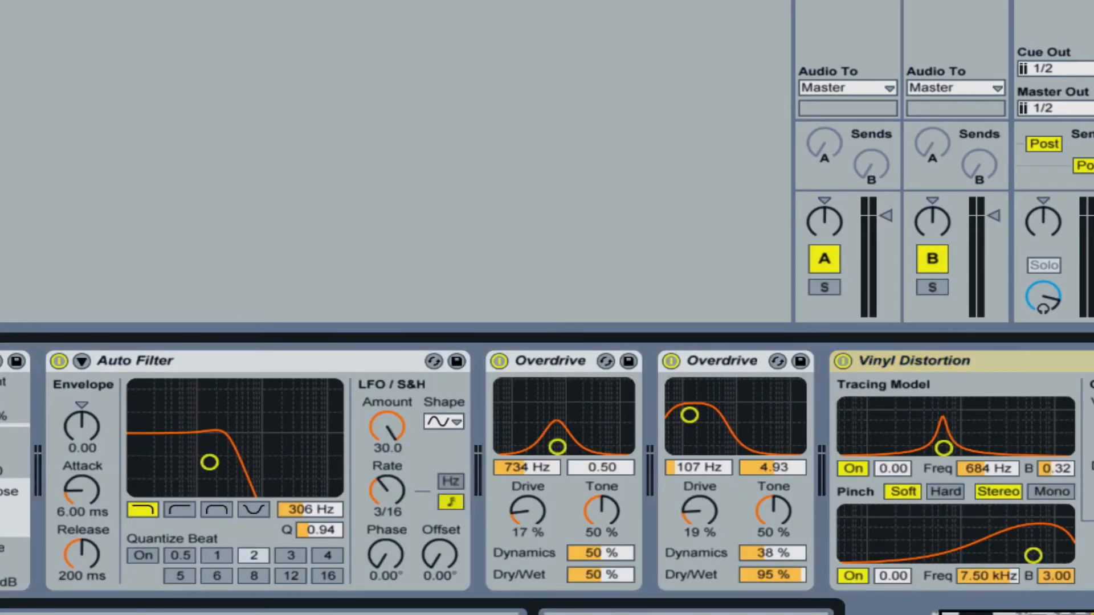
drag(0, 399, 1010, 538)
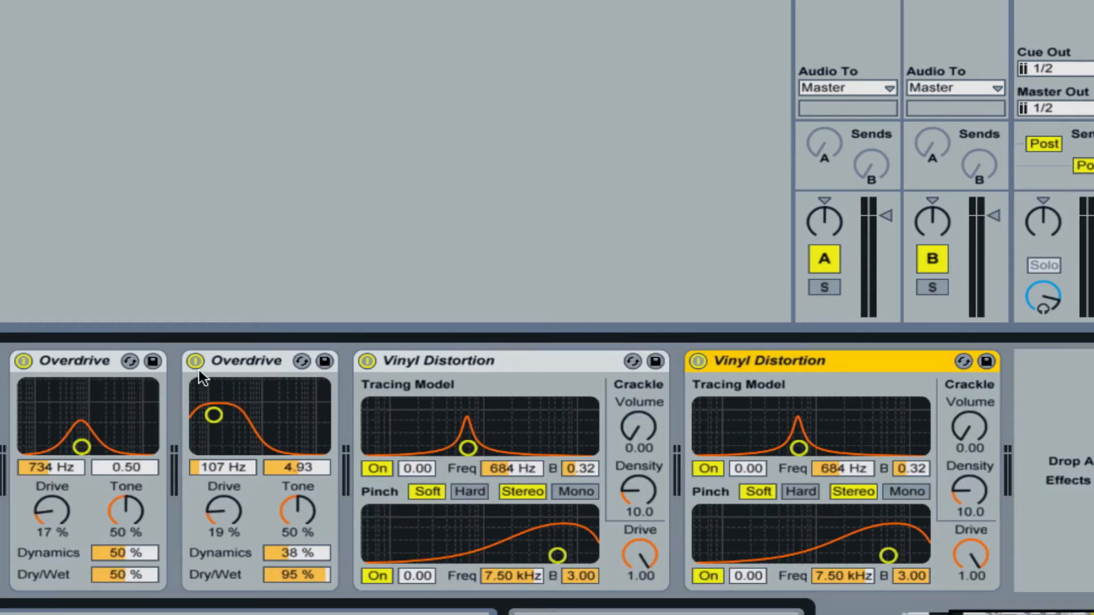
click(699, 361)
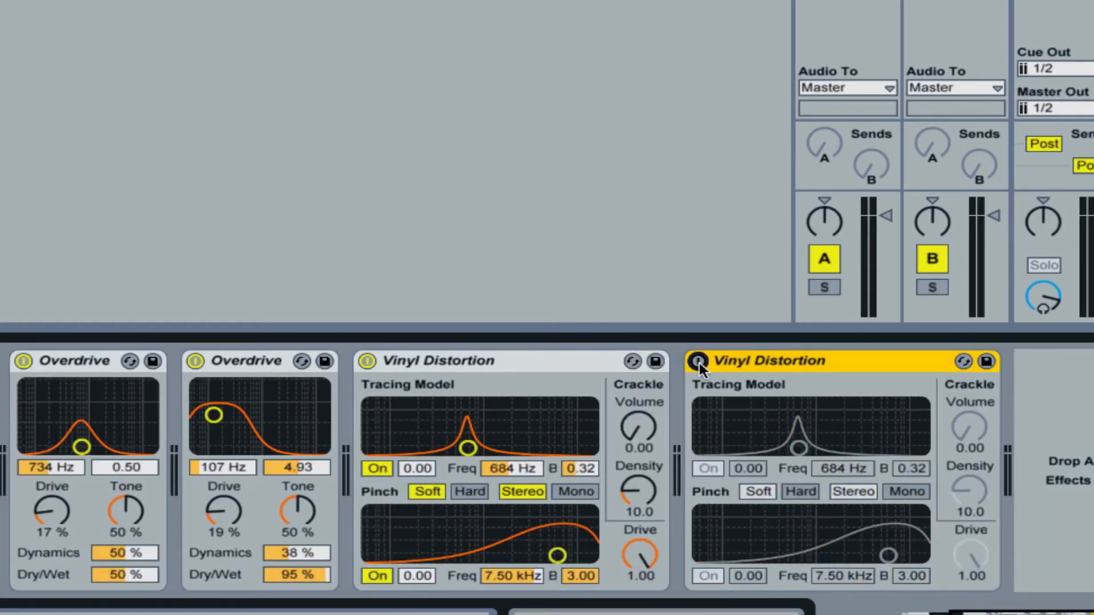
Set the first Vinyl Distortion's Tracing Model frequency to 5.40 kHz and its bandwidth to 1.09
click(422, 367)
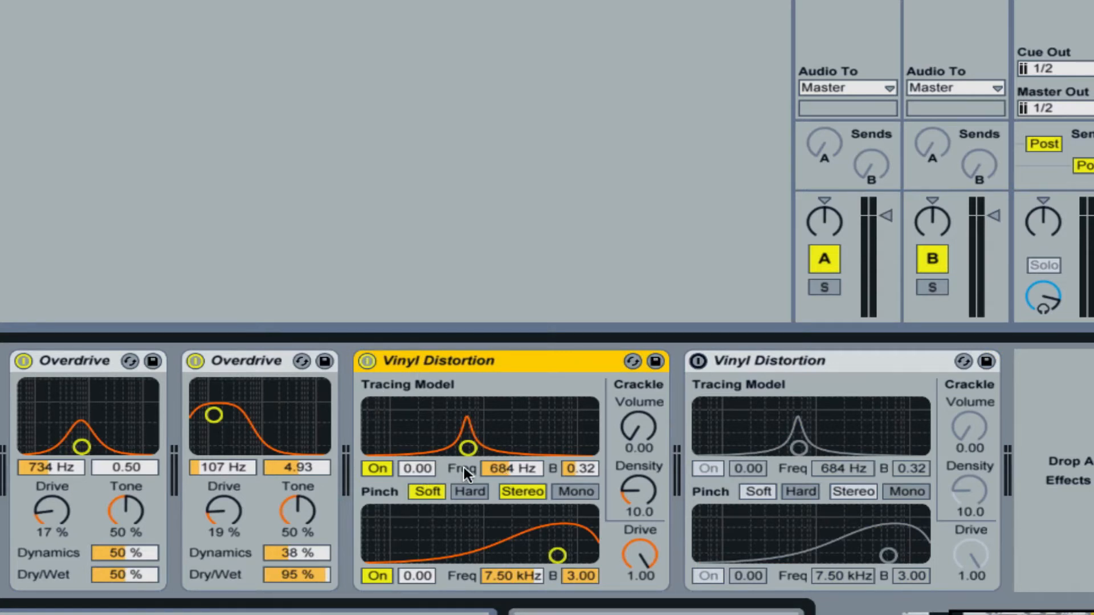
click(508, 469)
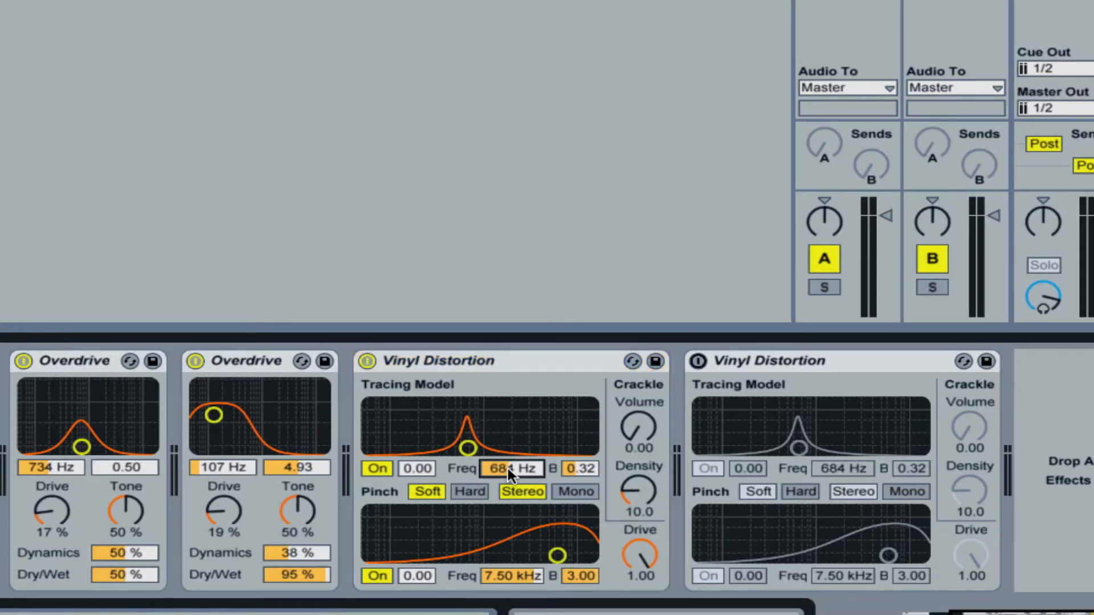
text(5)
text(400)
key(Return)
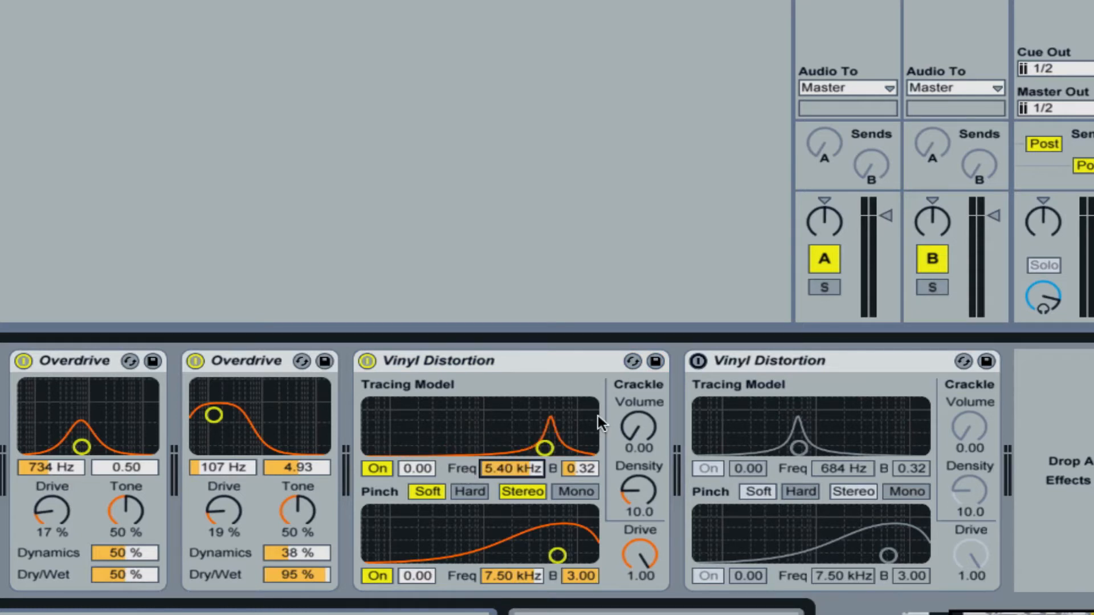
click(585, 469)
text(1.09)
key(Return)
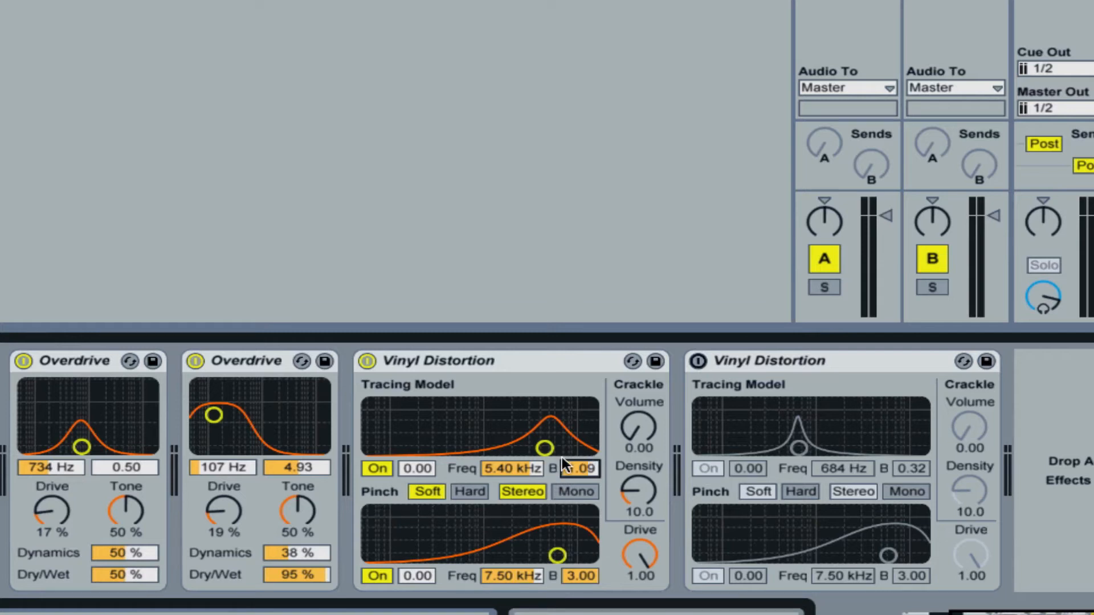
Restore the first Vinyl Distortion's Tracing Model to 684 Hz and bandwidth 0.32, and set its Pinch to 5.40 kHz and bandwidth 1.10
click(509, 571)
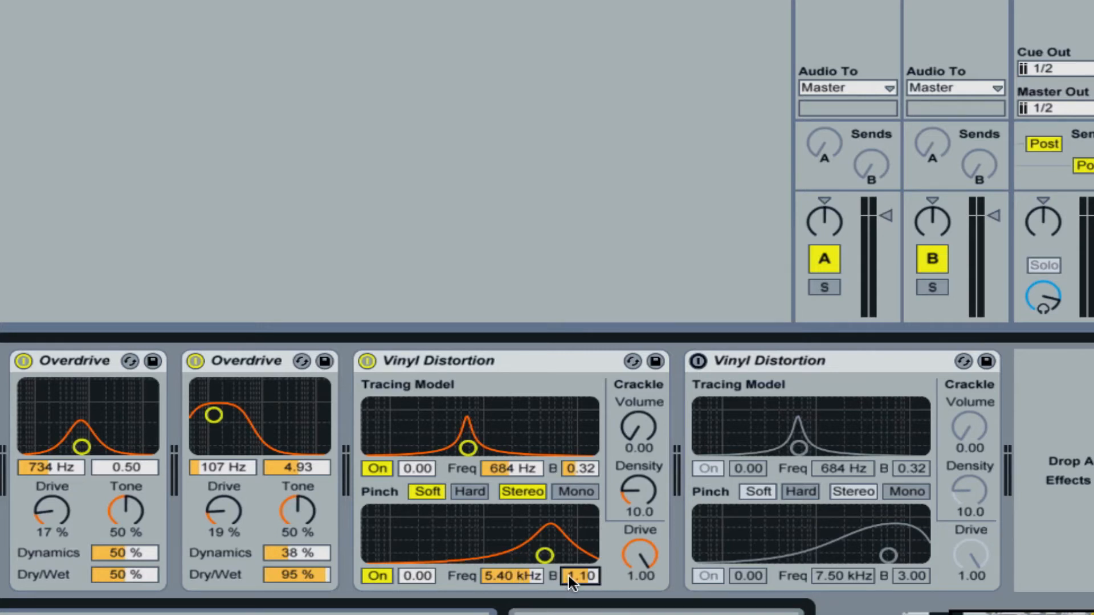
Switch on the second Vinyl Distortion and set both its Tracing Model and Pinch frequencies to 91.8 Hz
click(698, 361)
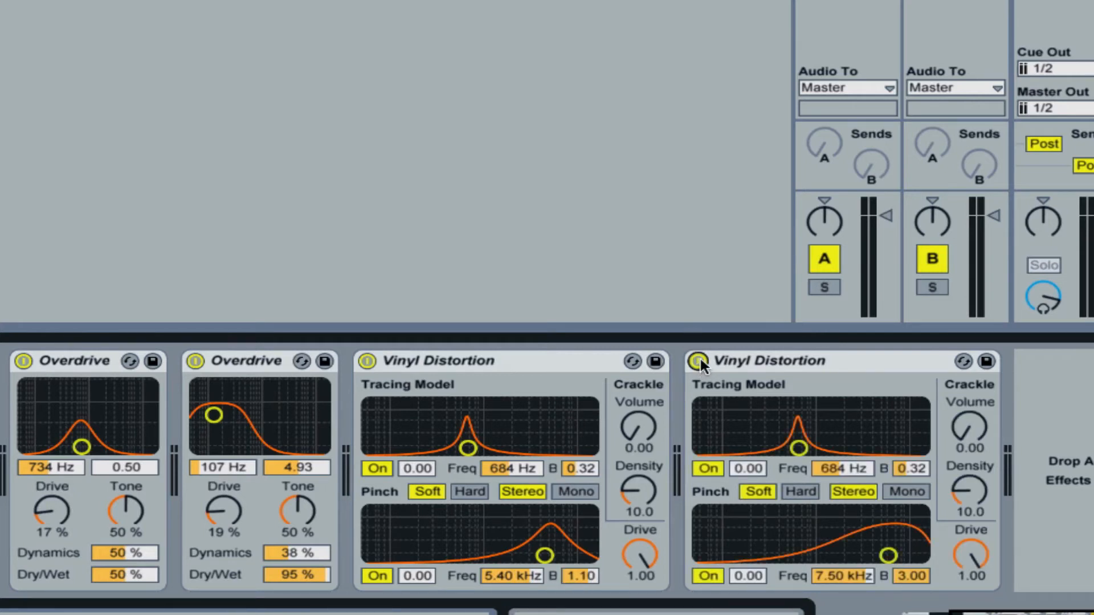
click(830, 465)
text(91)
key(Return)
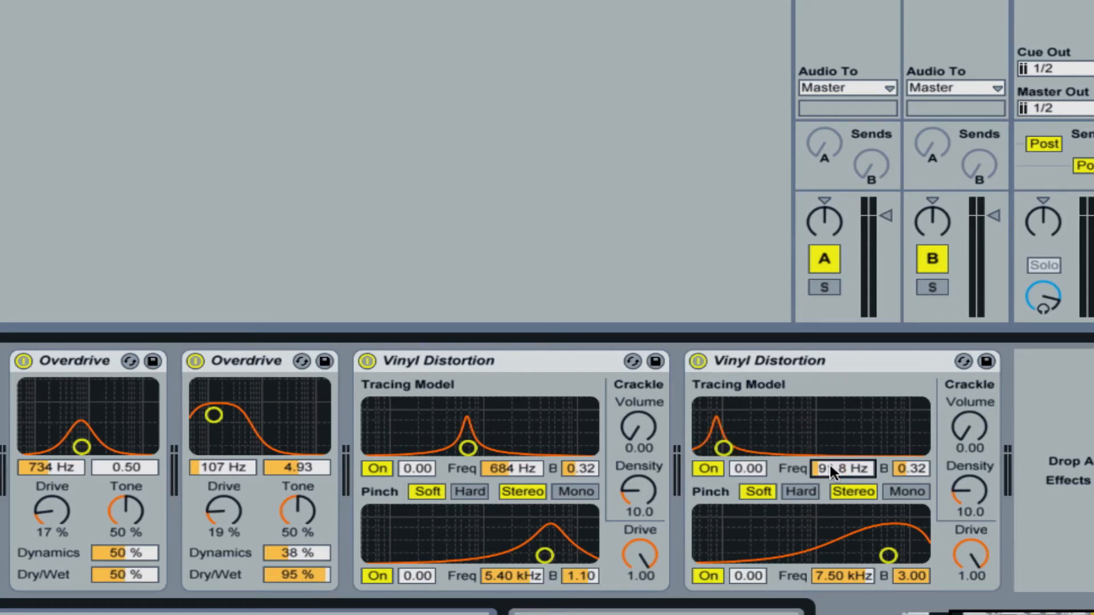
click(830, 573)
text(91.)
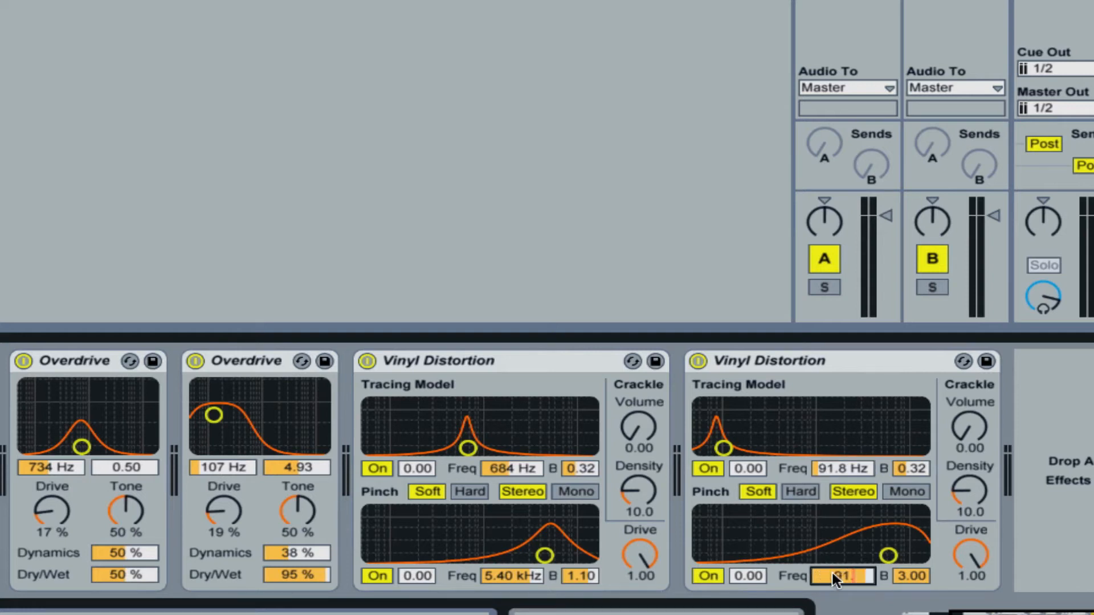
key(Return)
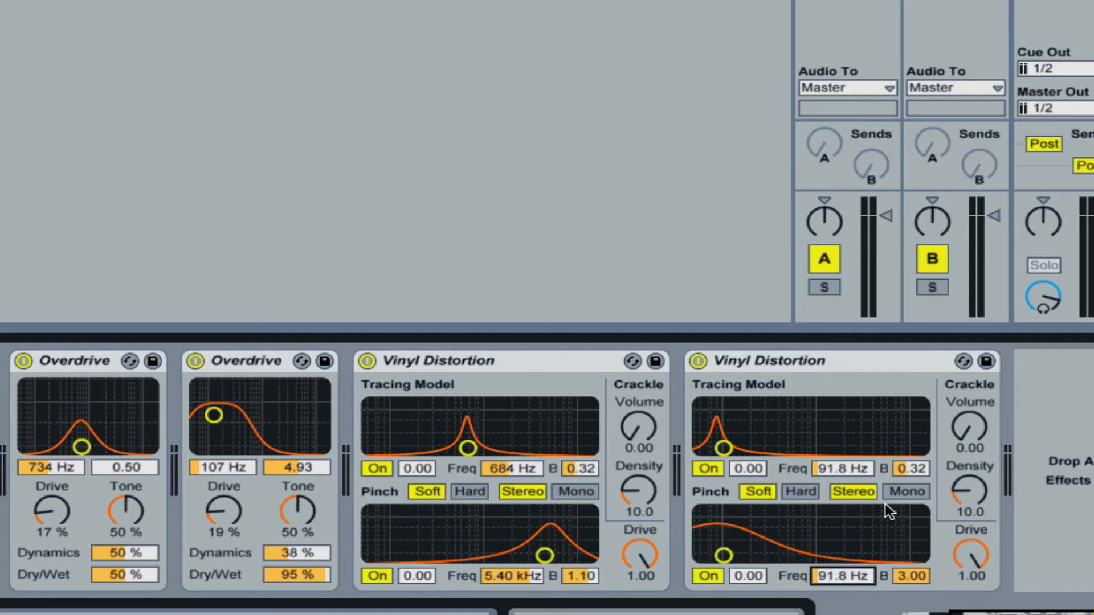
Set the second Vinyl Distortion's Tracing Model bandwidth to 1.15
click(914, 466)
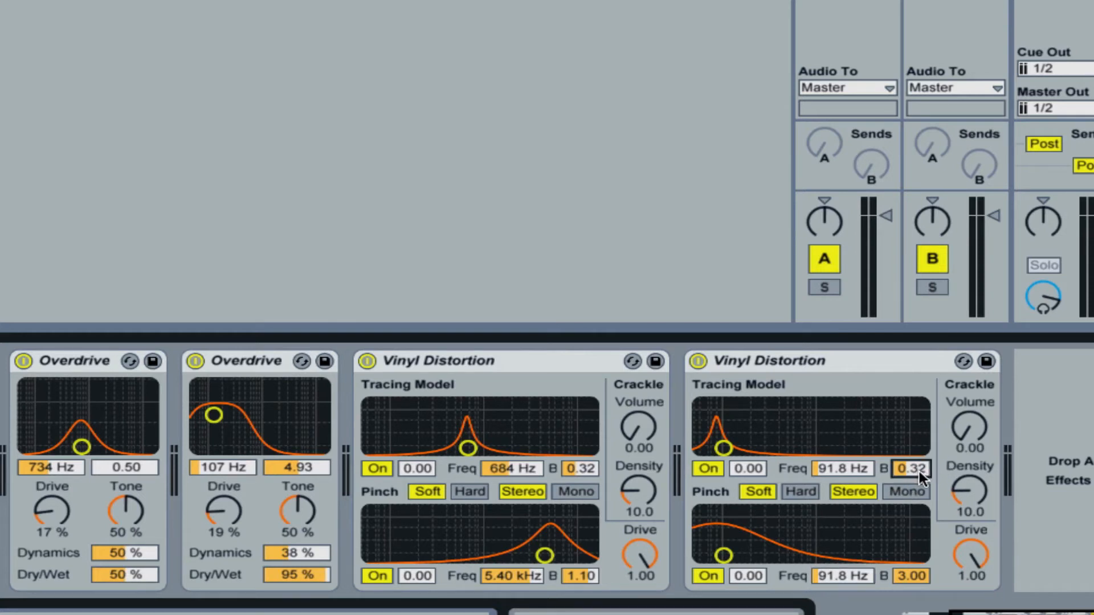
text(1.15)
key(Return)
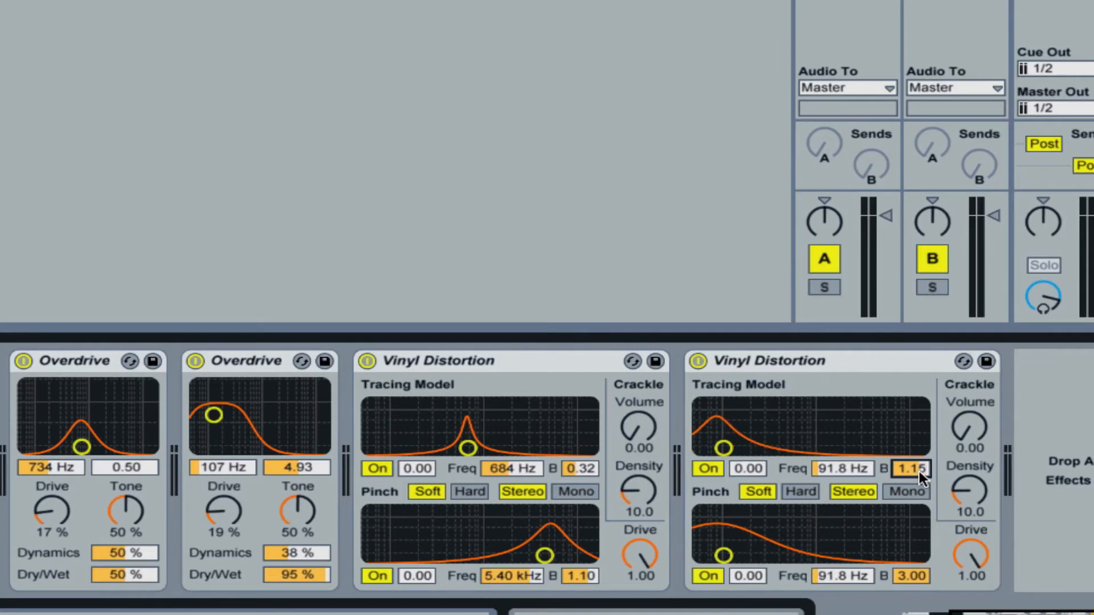
click(904, 577)
Change the second Vinyl Distortion's Pinch mode to Hard and play the sound
key(space)
click(799, 492)
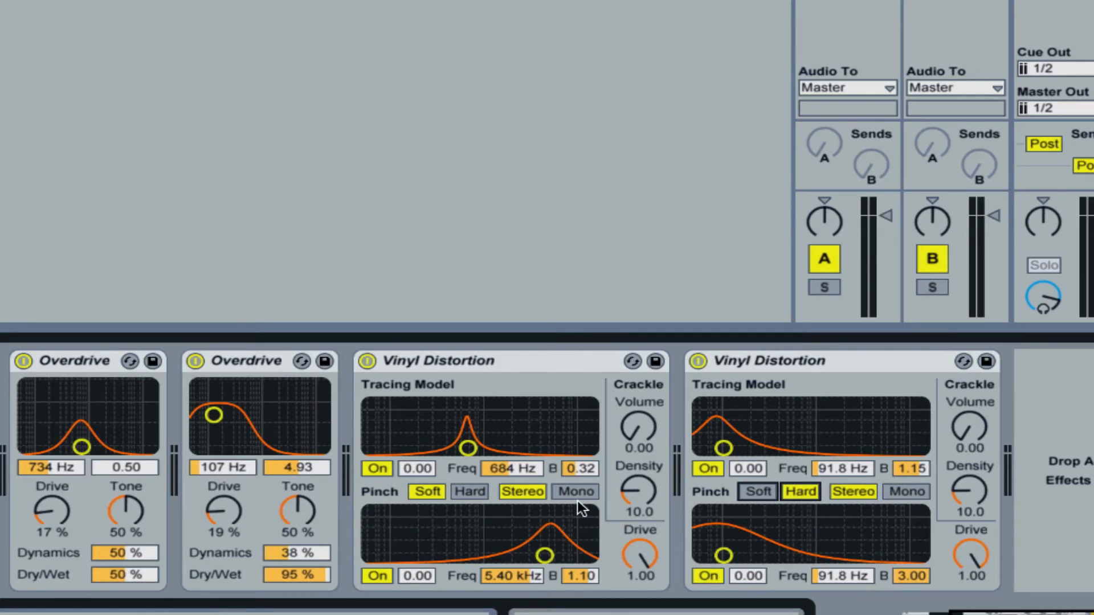
key(space)
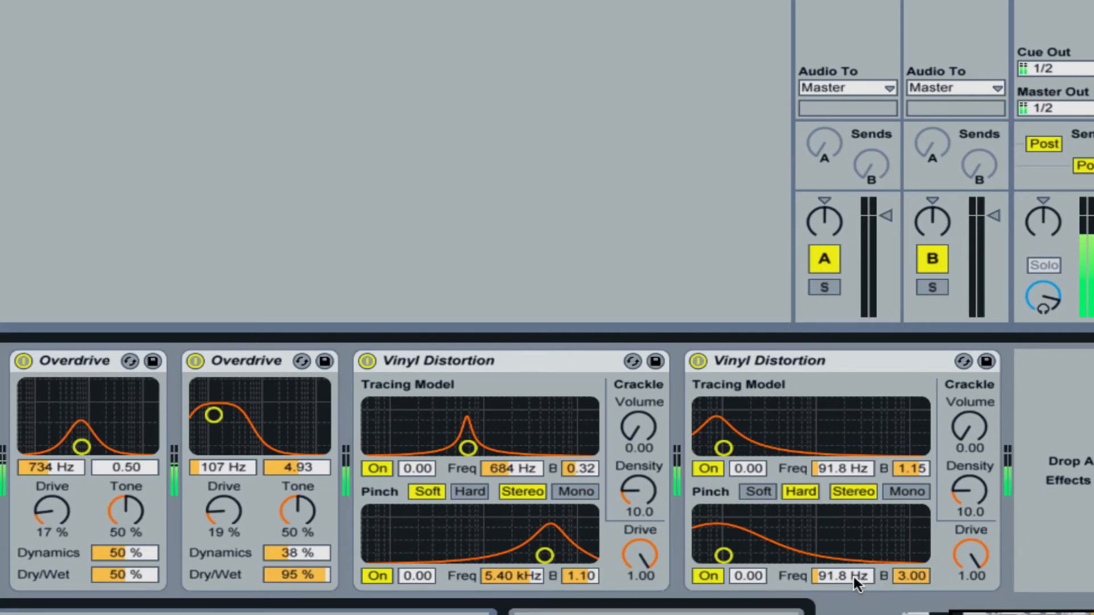
Set the second Vinyl Distortion's Pinch to 99.0 Hz with amount 0.85, and the first one's Pinch to 5.14 kHz with amount 0.00
drag(724, 556, 725, 551)
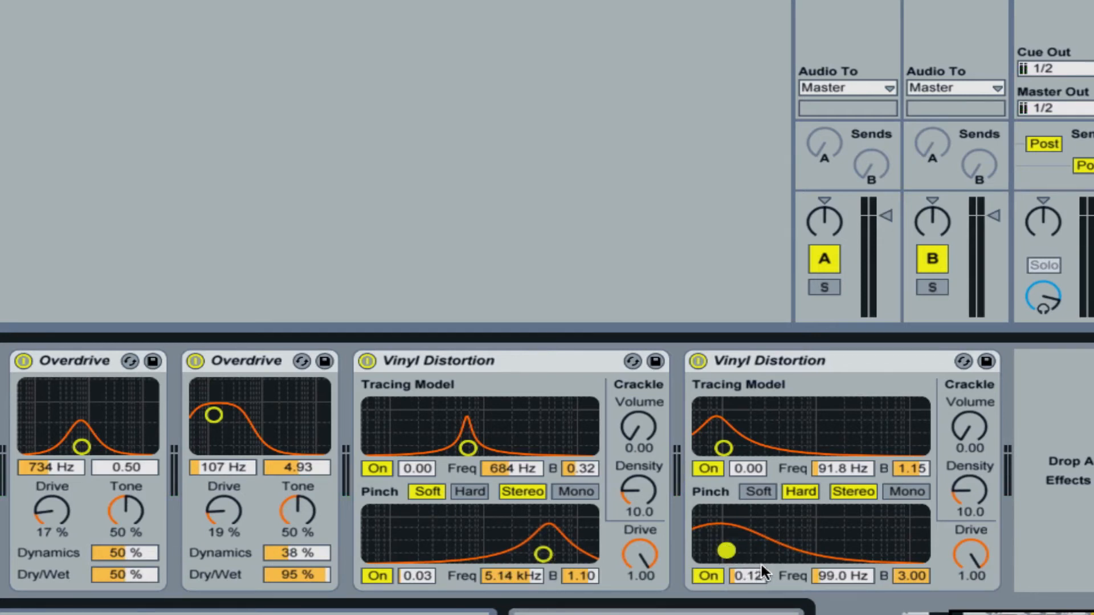
drag(762, 572, 762, 538)
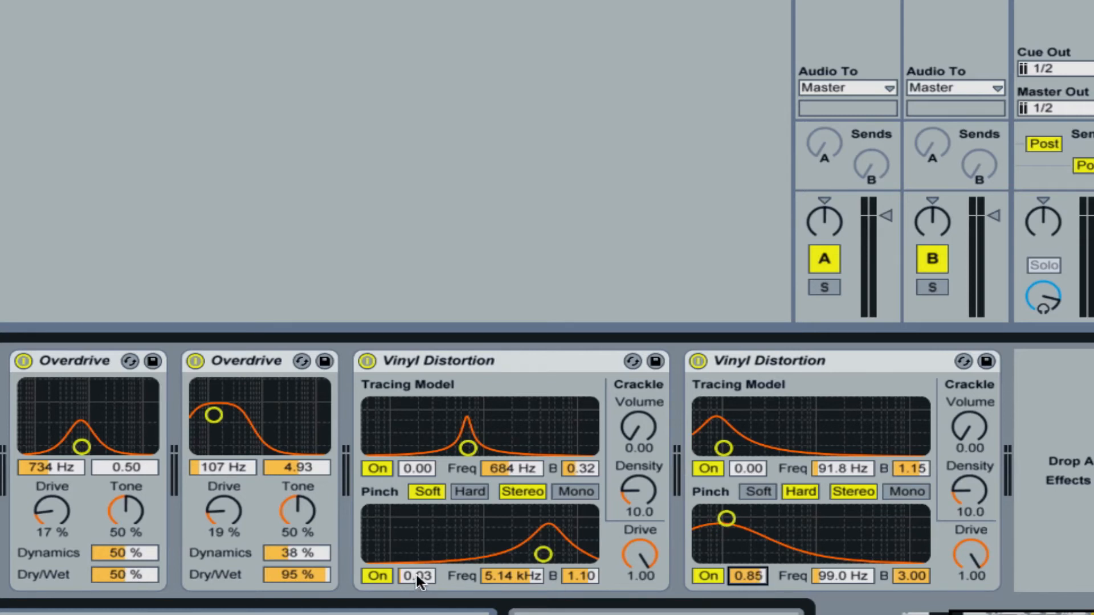
drag(419, 576, 420, 586)
Set the second Vinyl Distortion's Pinch amount to 0.90 and its mode to Soft
click(754, 576)
text(0.9)
key(Return)
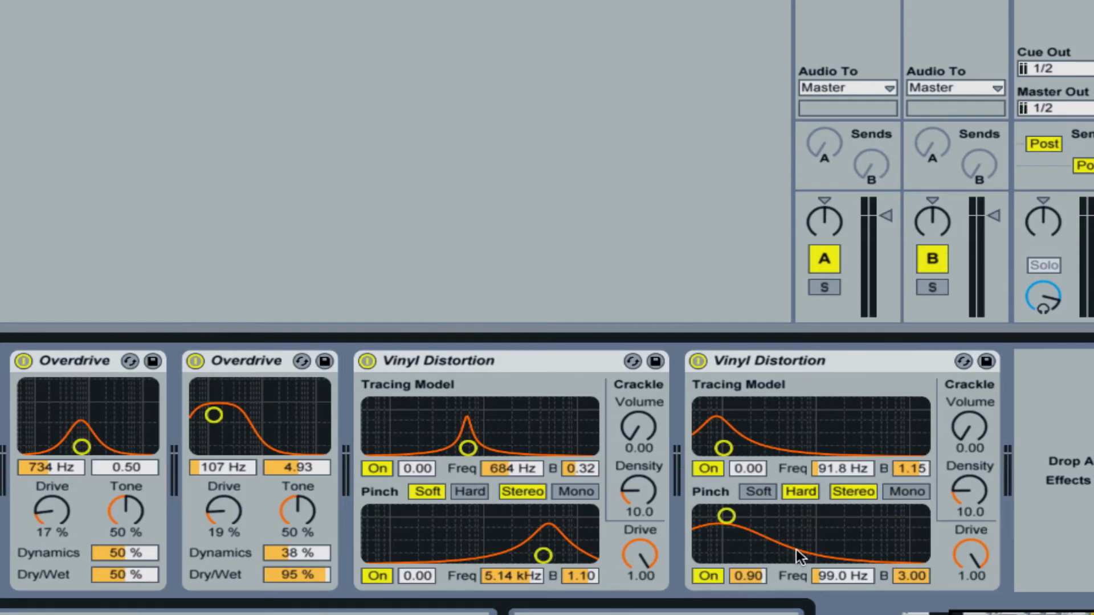
click(752, 493)
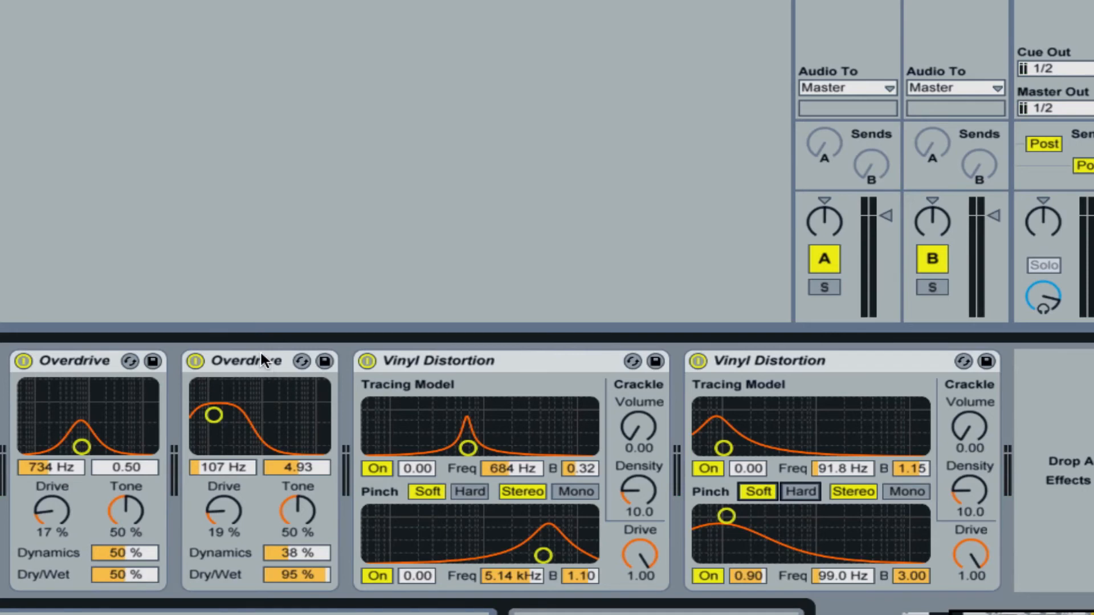
Add an Amp after the second Vinyl Distortion, choose the Lead model and set its Gain to 2.22
click(938, 614)
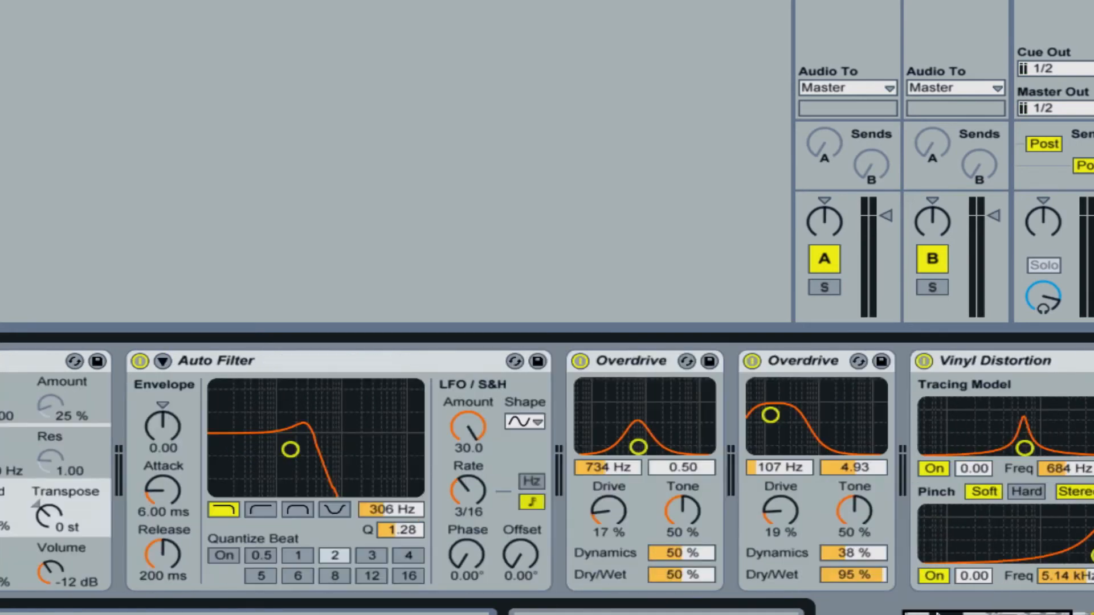
drag(919, 613, 969, 614)
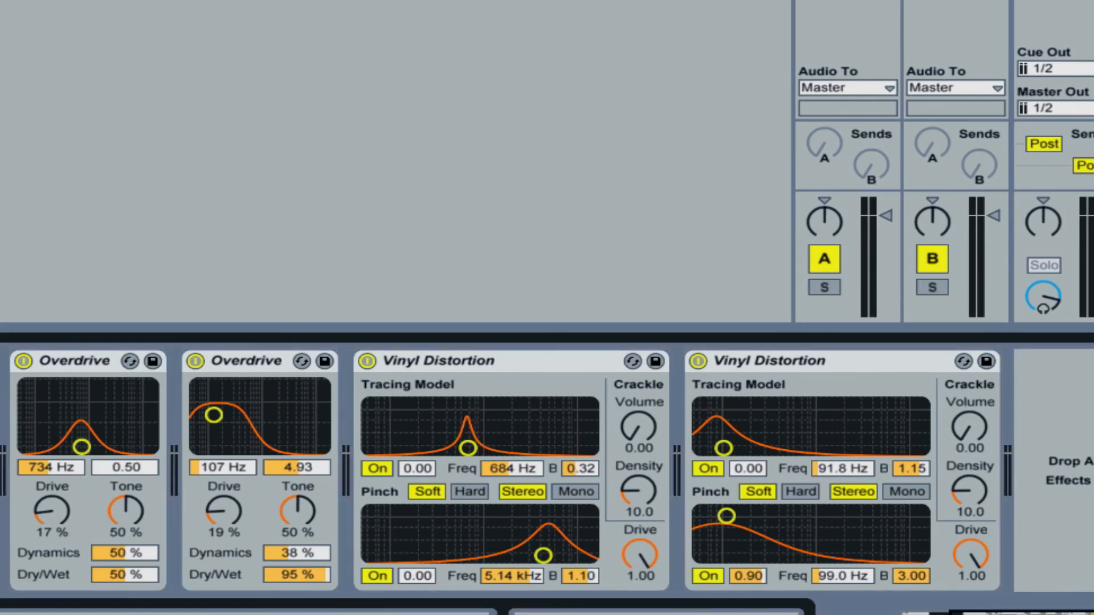
drag(0, 205, 1080, 487)
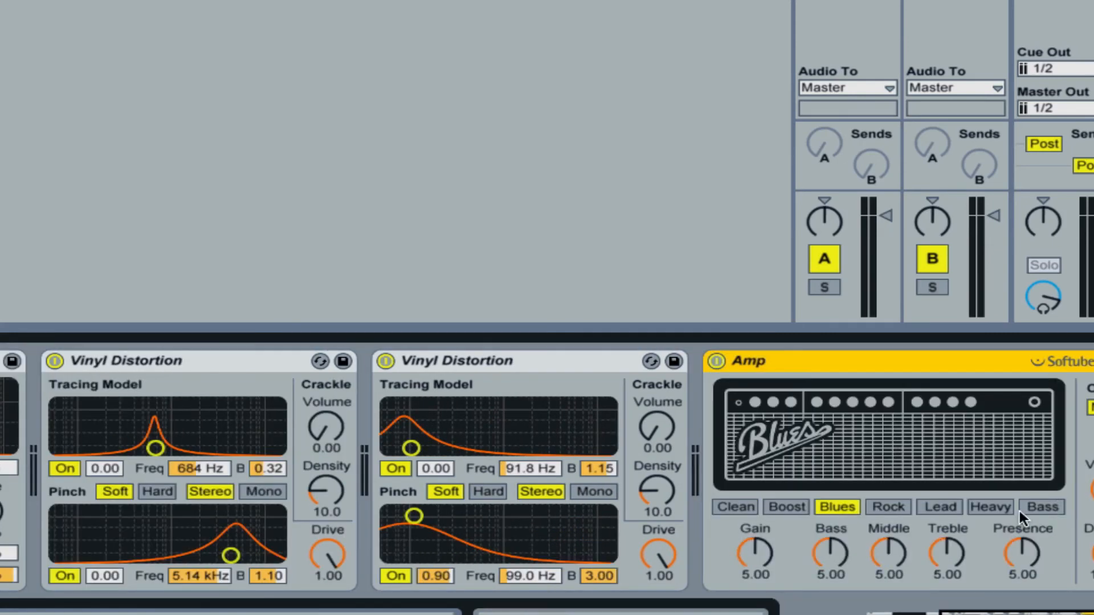
click(940, 506)
drag(739, 556, 740, 595)
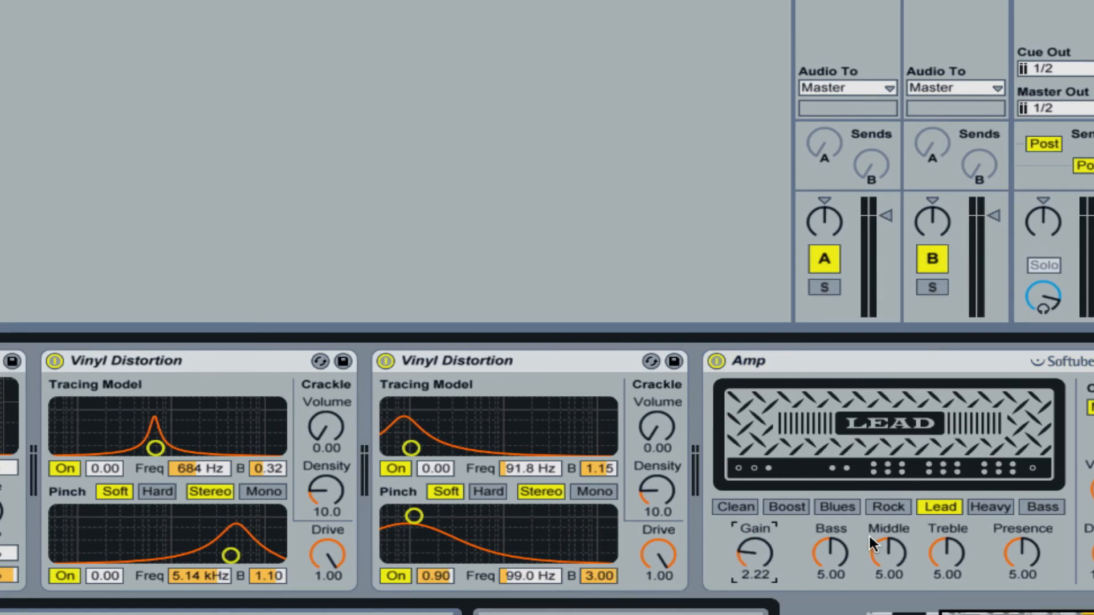